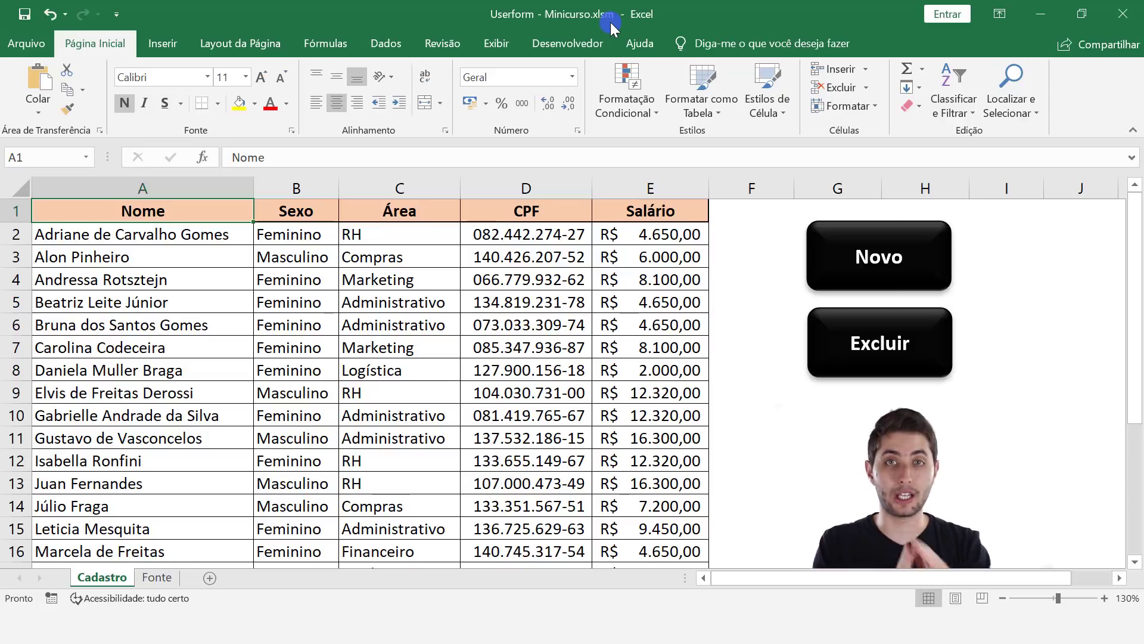
- Preview the employee registration form, close it, and switch to the VBA editor with Alt+F11
left_click(875, 238)
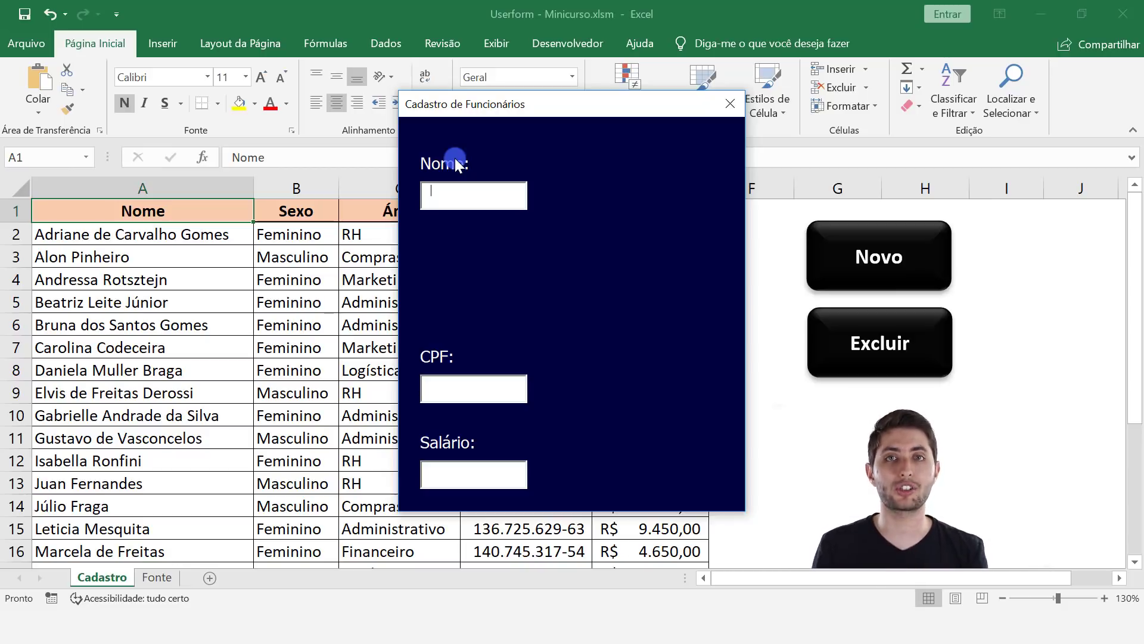
left_click(725, 106)
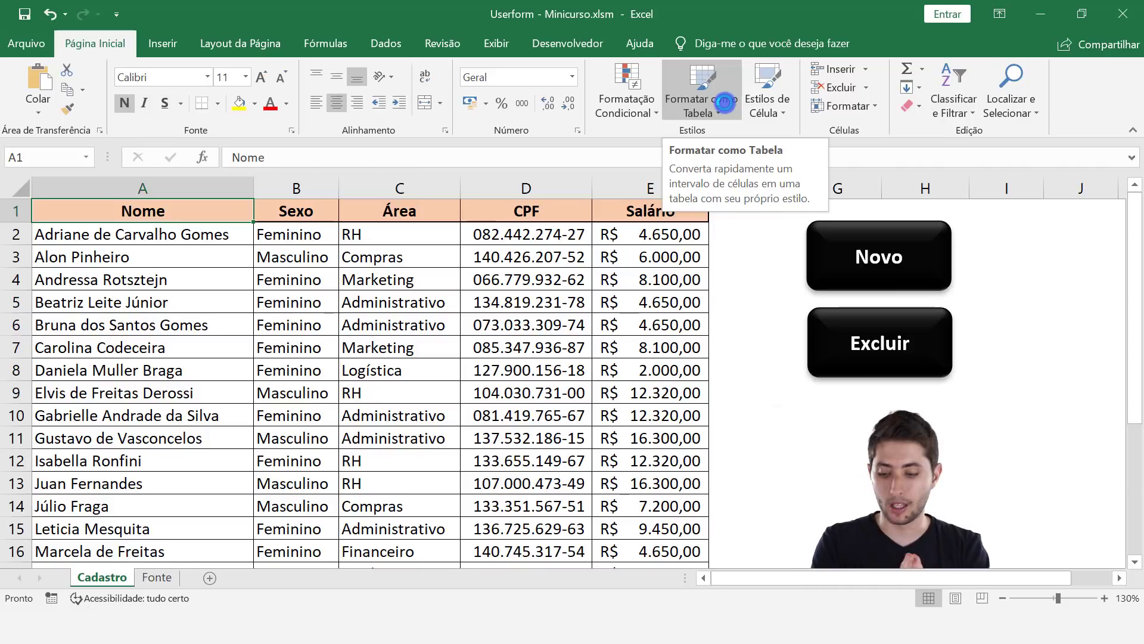
key("alt+F11")
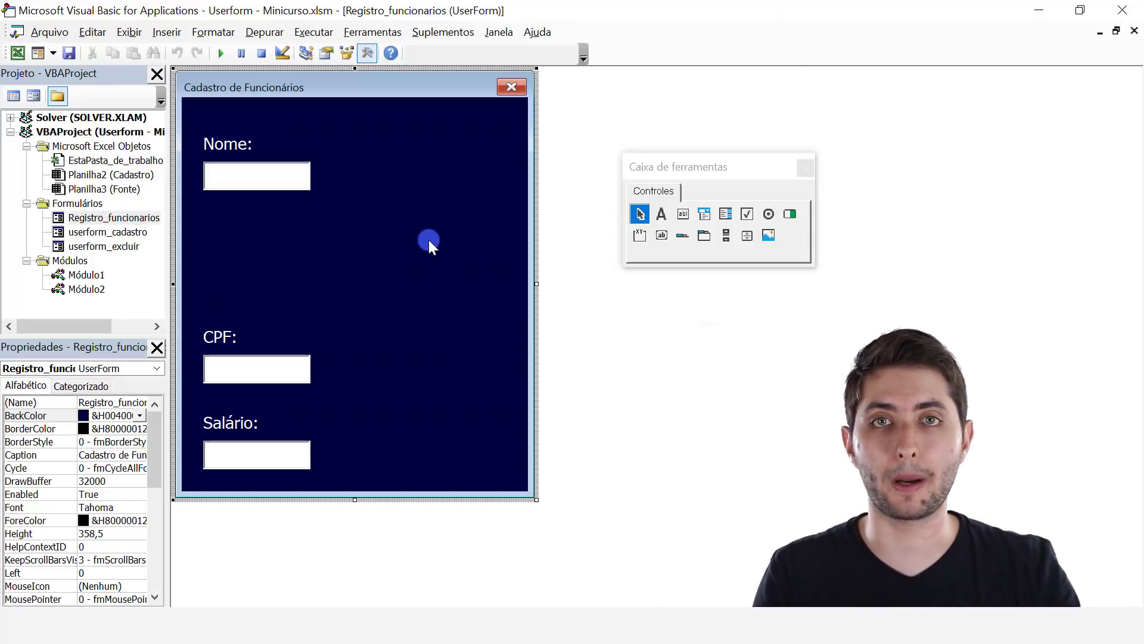
- Open the Registro_funcionarios form design, compare it with userform_cadastro, and select the Nome: label
left_click(144, 219)
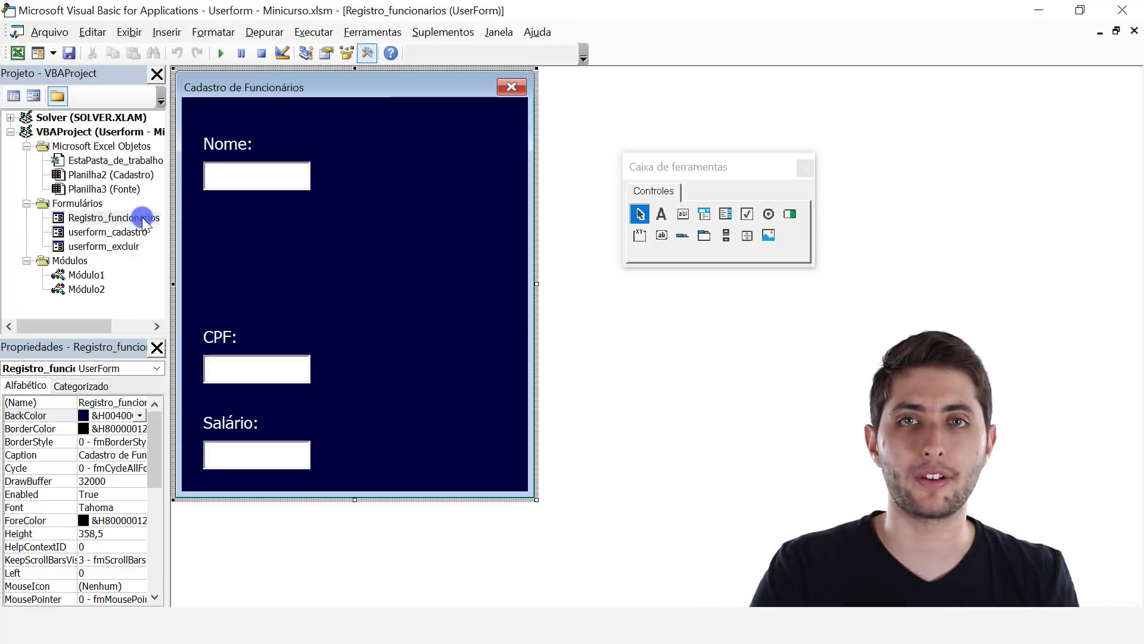
left_click_drag(145, 222, 161, 225)
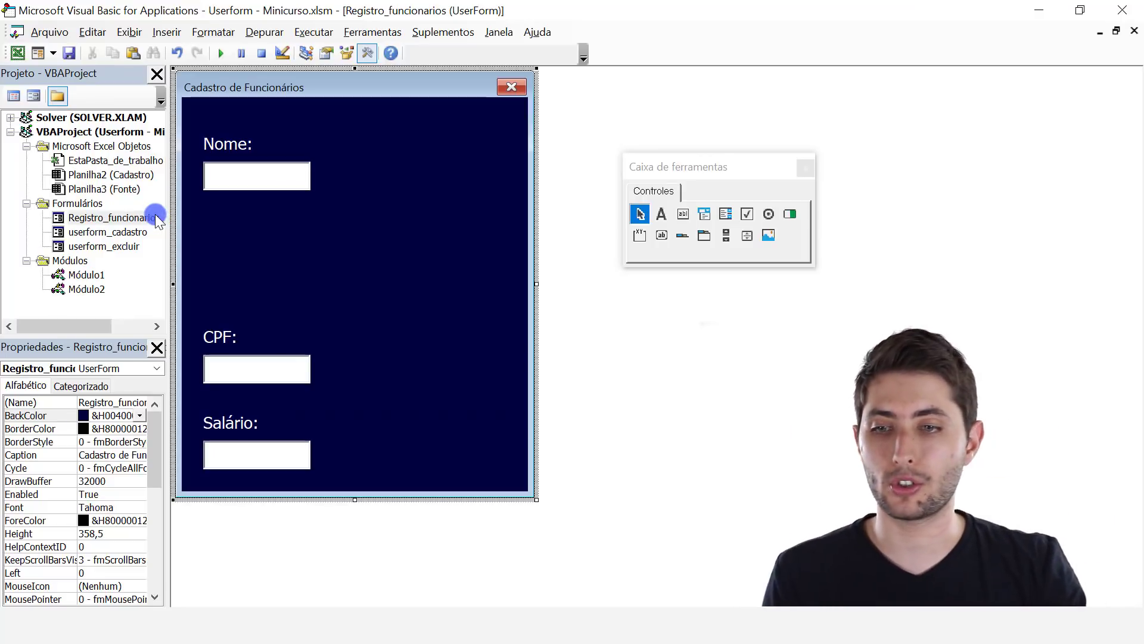
double_click(130, 231)
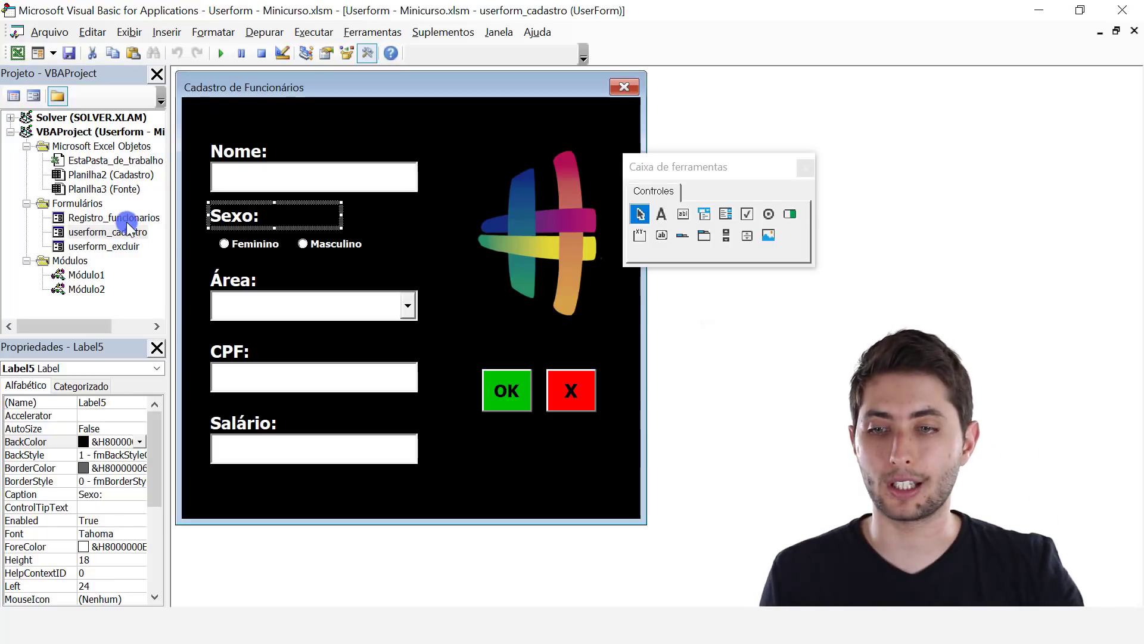
double_click(122, 218)
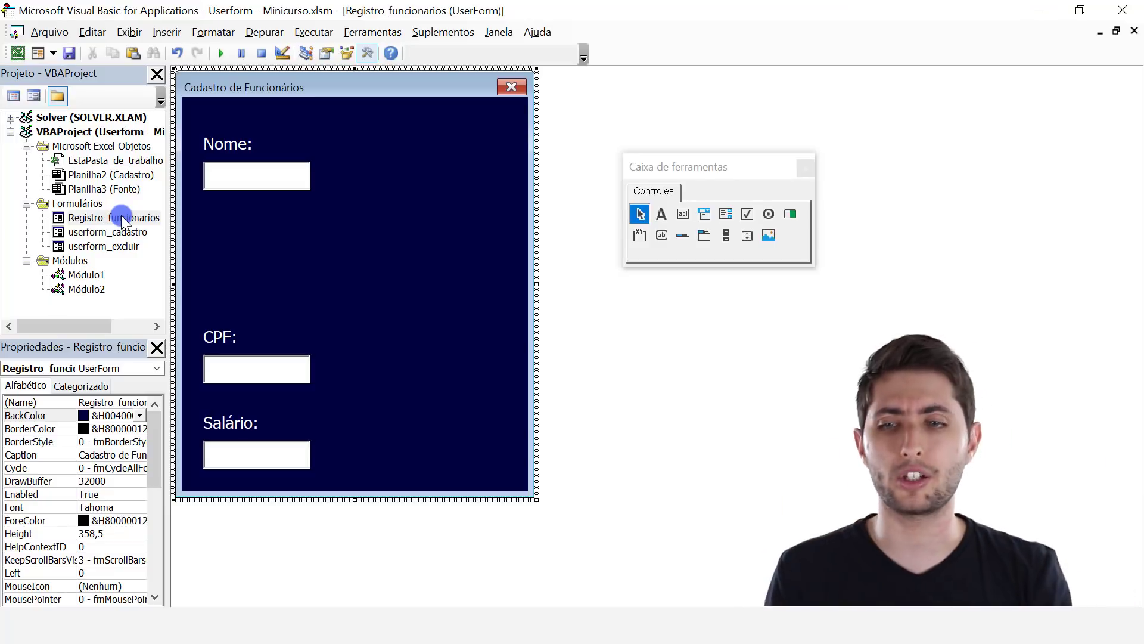
left_click(238, 146)
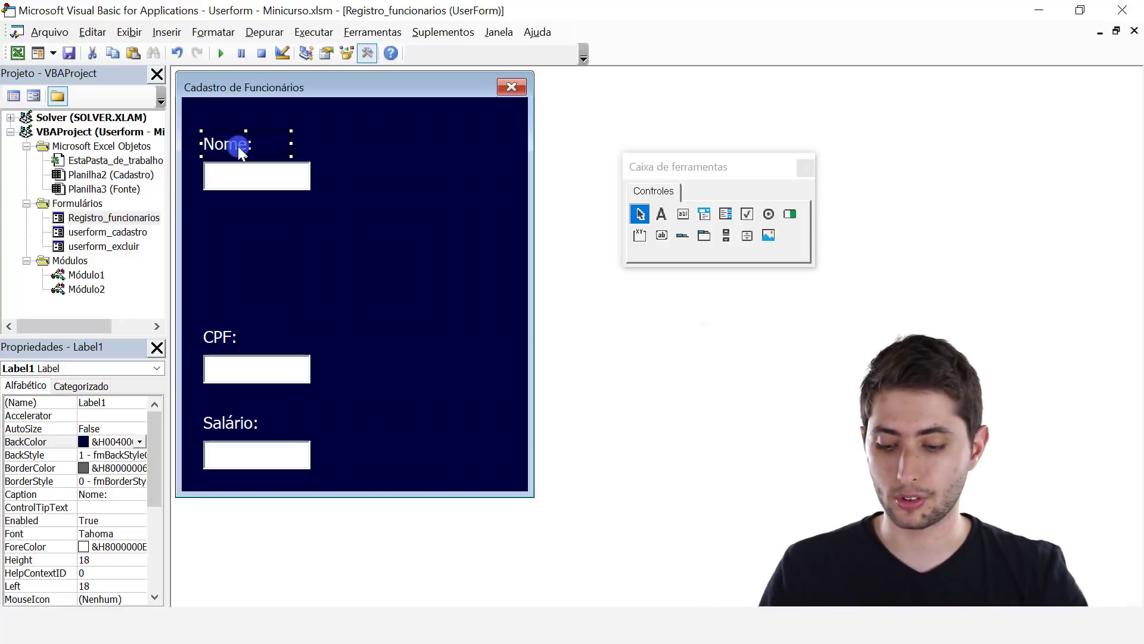
- Paste a copy of the Nome: label under the Nome box and change its Caption to 'Sexo:'
key("ctrl+v")
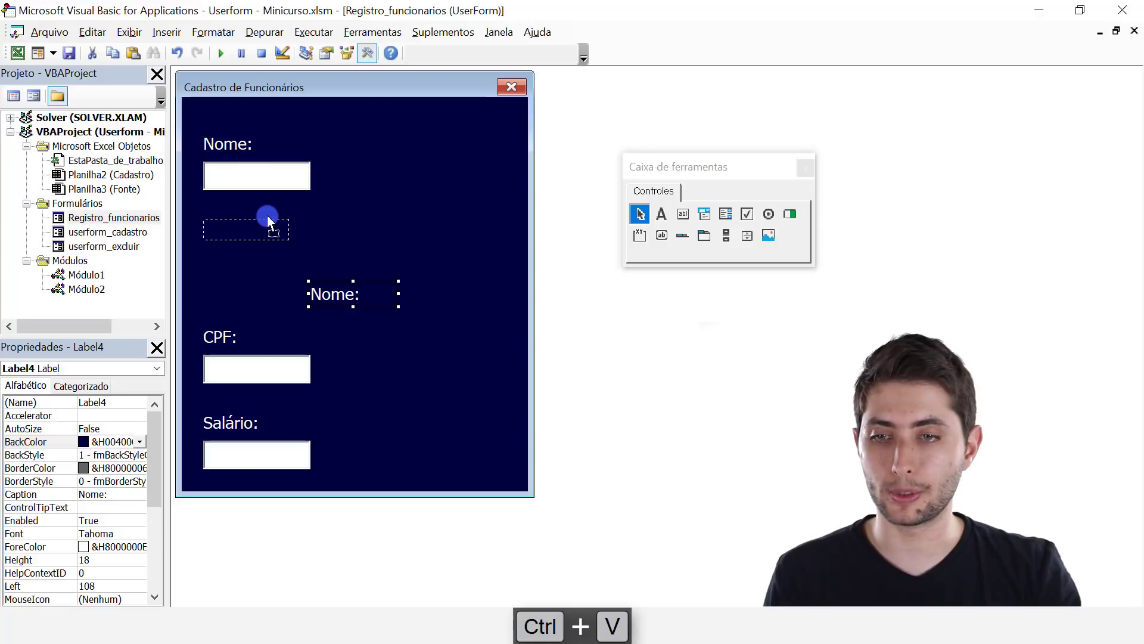
left_click_drag(270, 219, 271, 213)
left_click(305, 212)
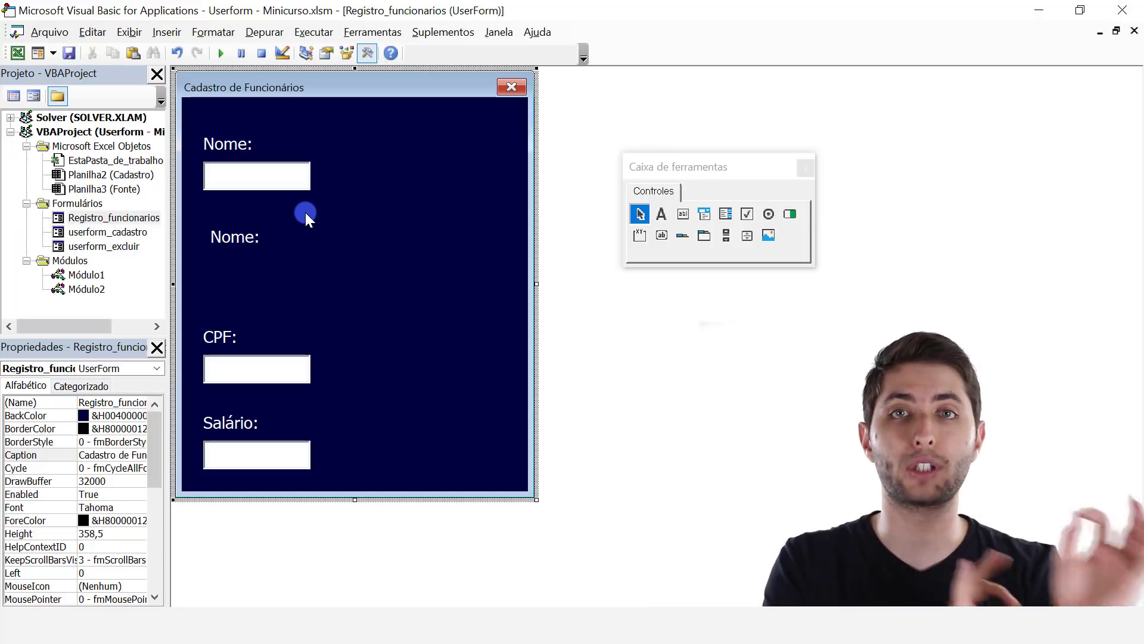
left_click(246, 236)
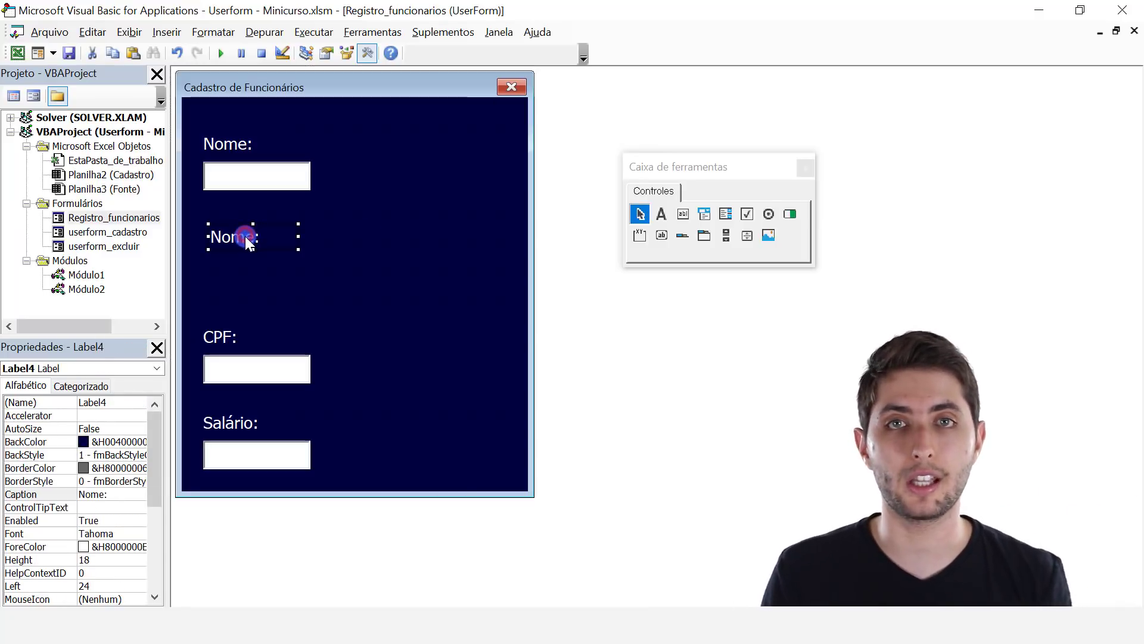
left_click(116, 516)
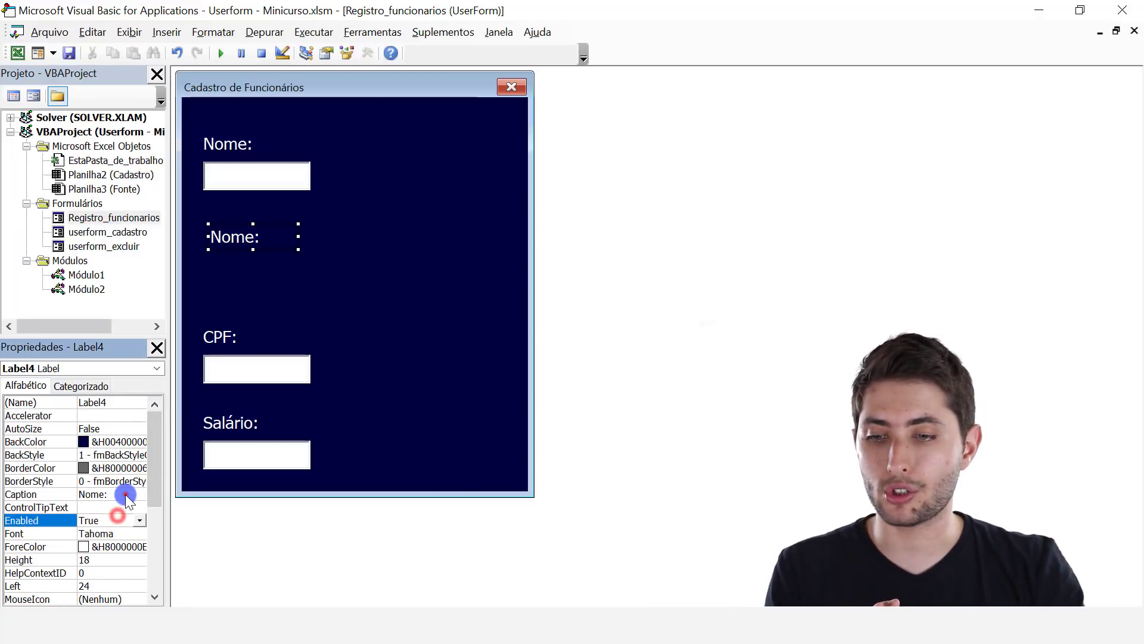
left_click(127, 496)
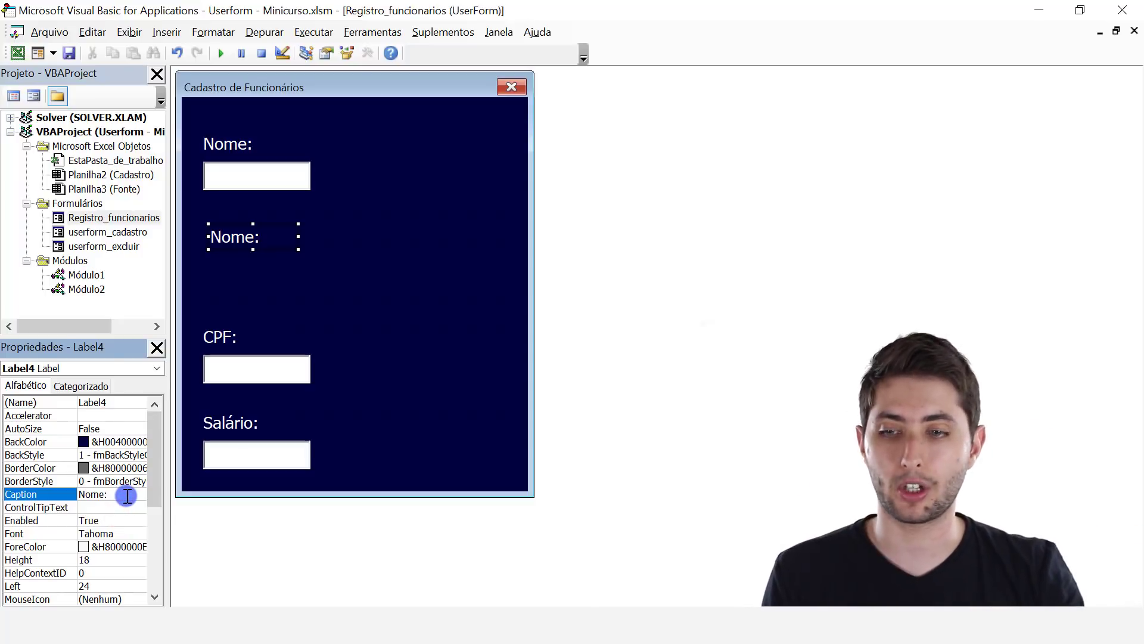
left_click(127, 496)
double_click(127, 494)
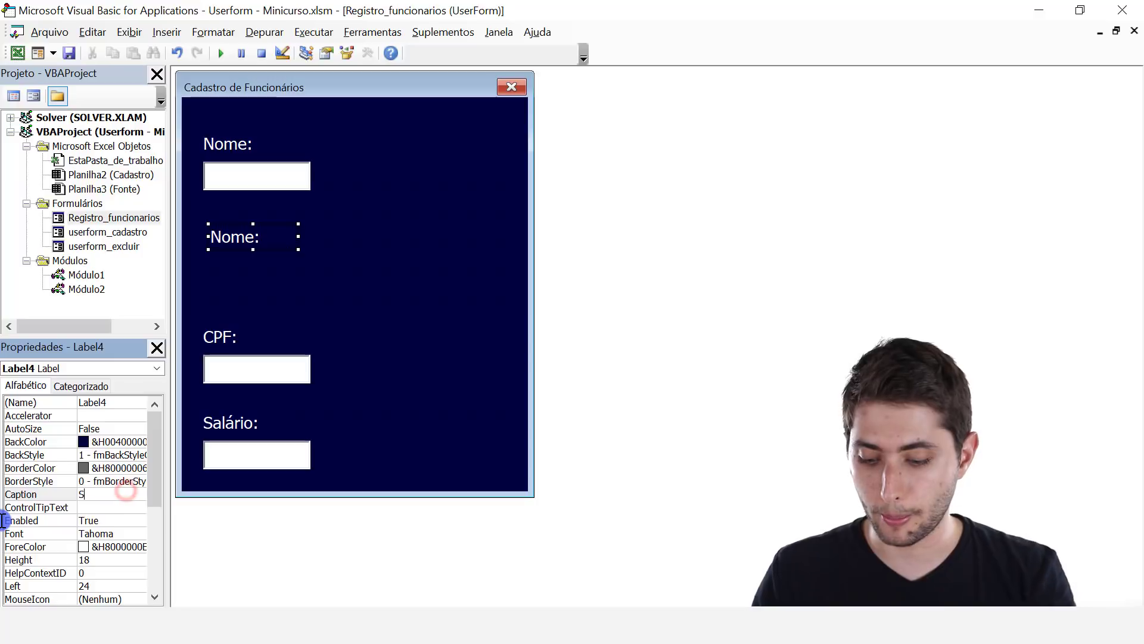
type("Sexo:")
key("Return")
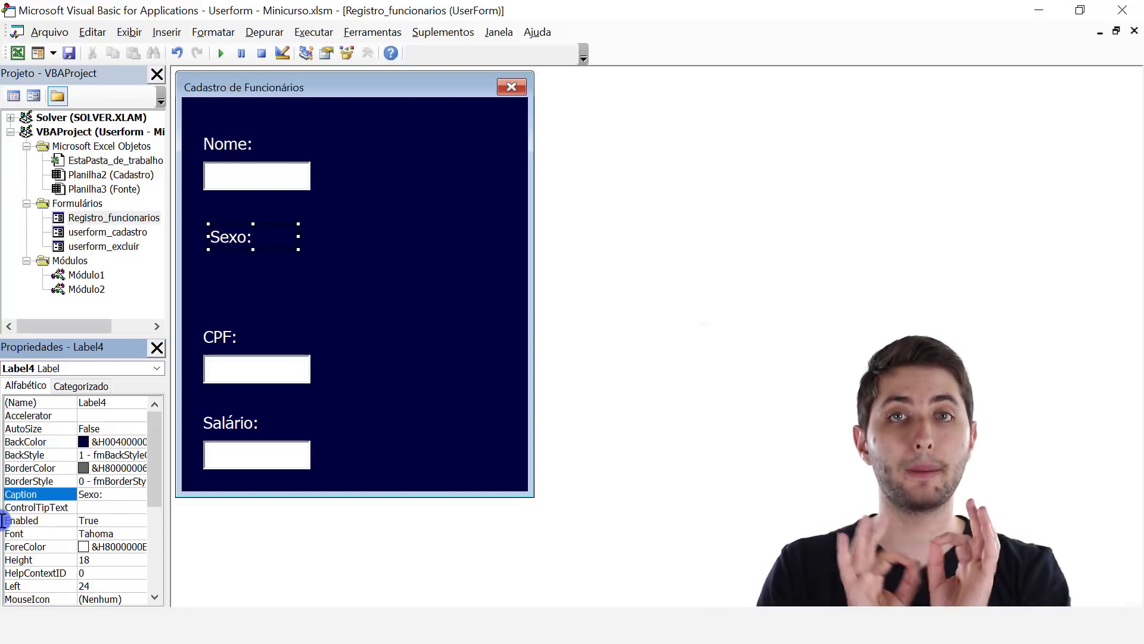
left_click(225, 312)
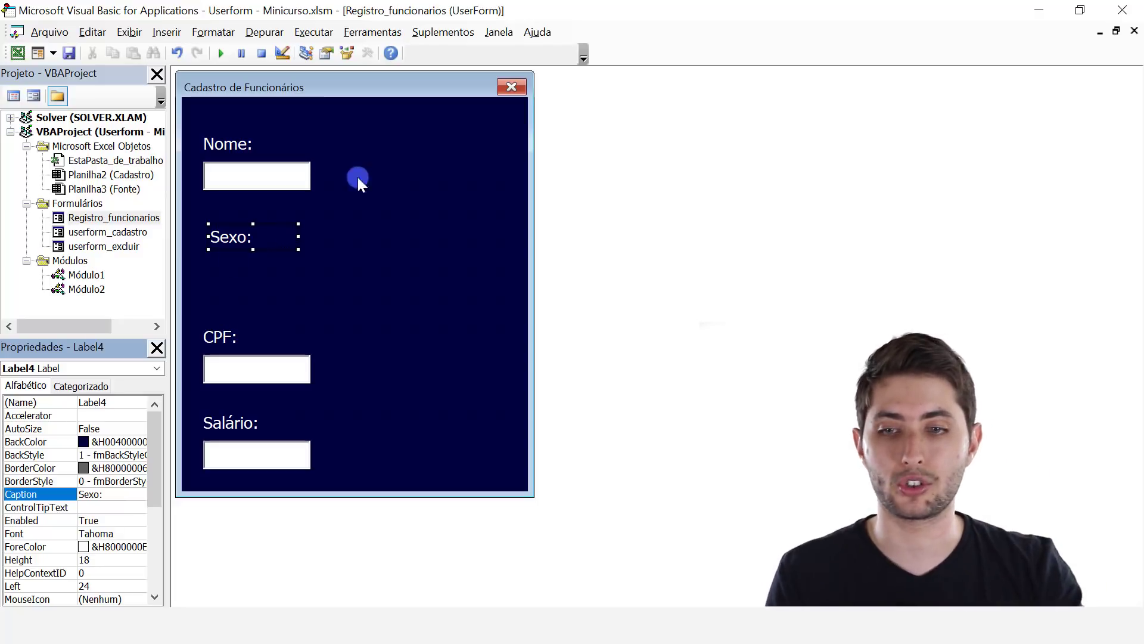
left_click(410, 168)
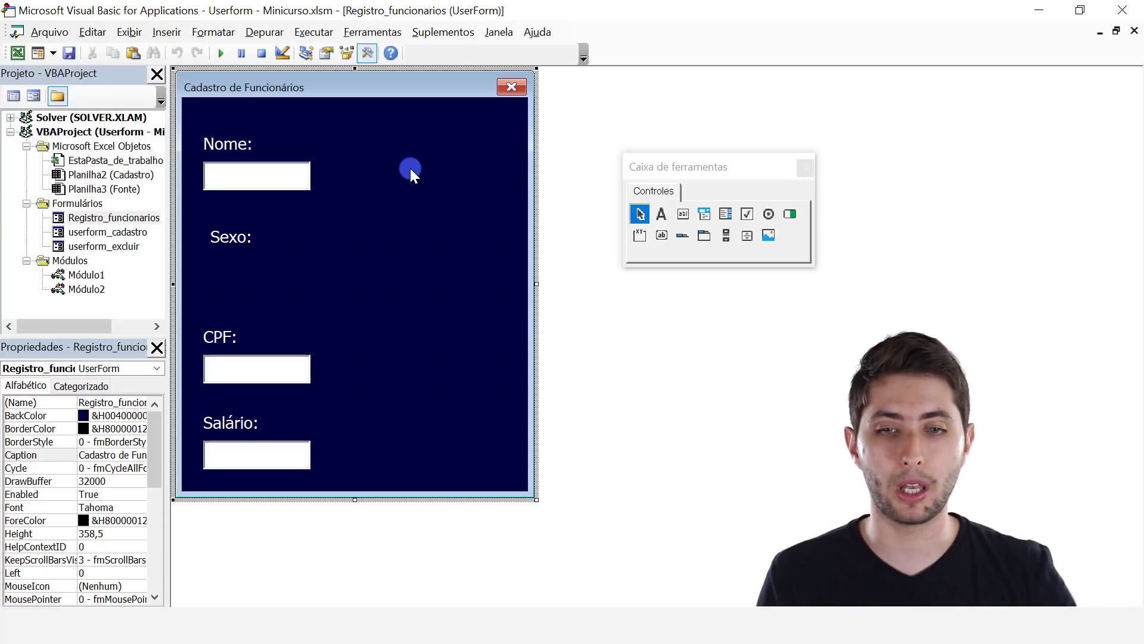
- Draw an OptionButton below the Sexo: label and set its ForeColor to white
left_click_drag(689, 160, 684, 139)
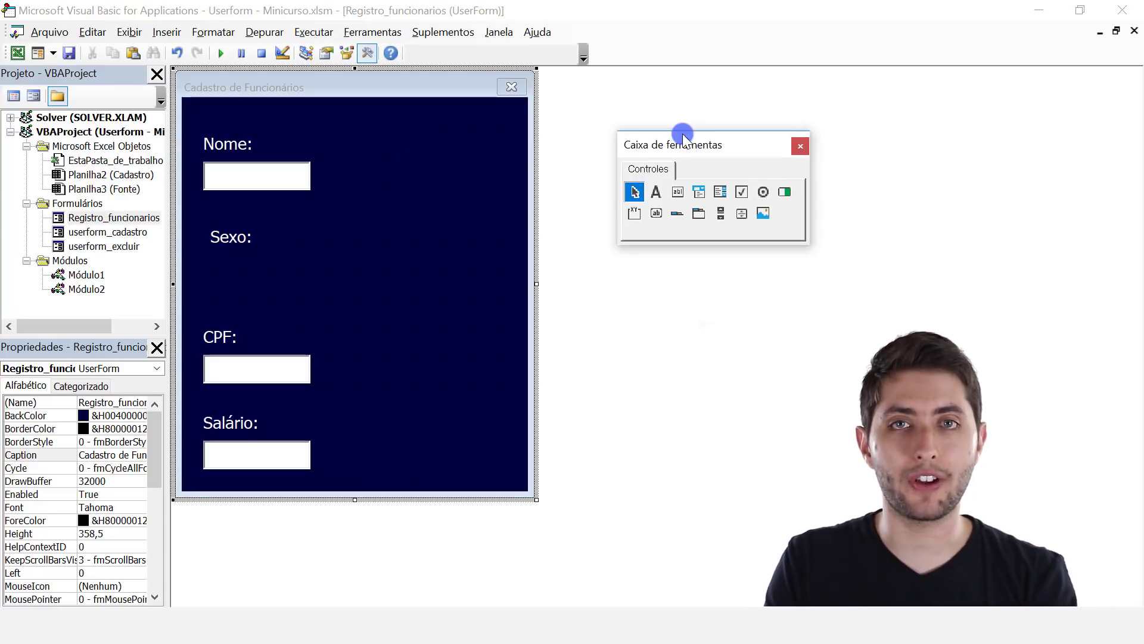
left_click(765, 192)
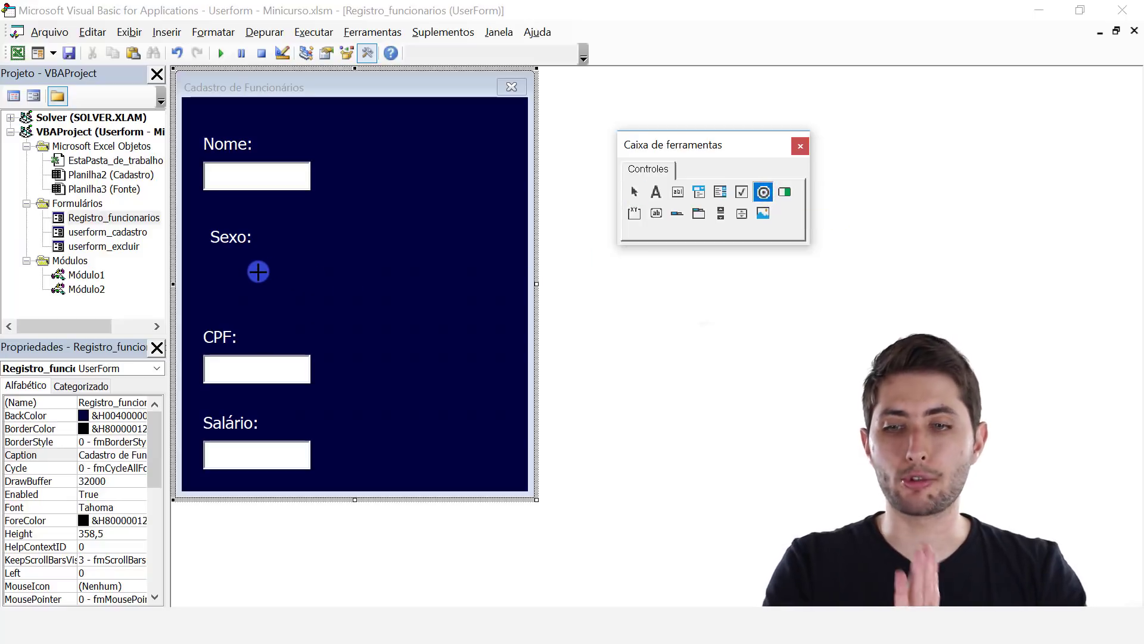
left_click_drag(212, 259, 298, 284)
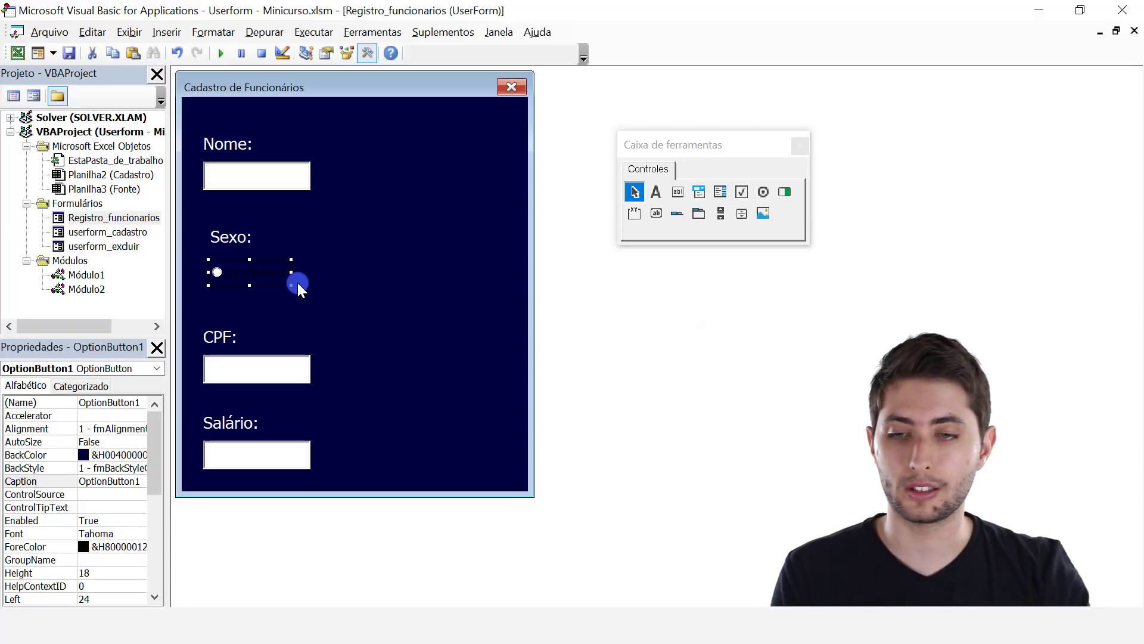
left_click(148, 452)
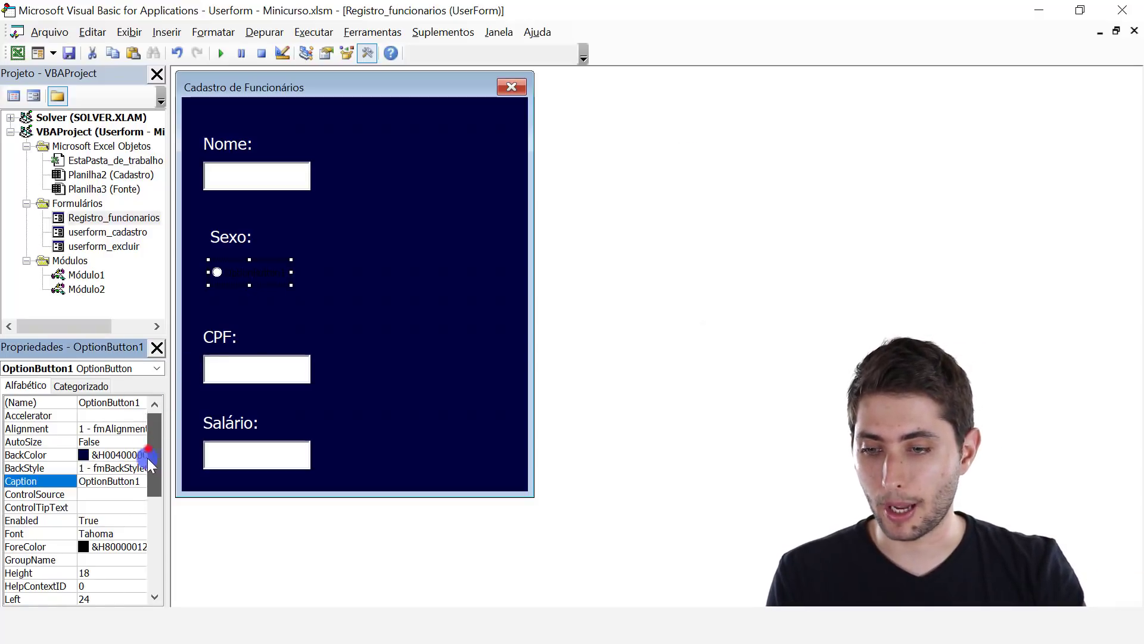
scroll(148, 458, "down", 1)
left_click(113, 520)
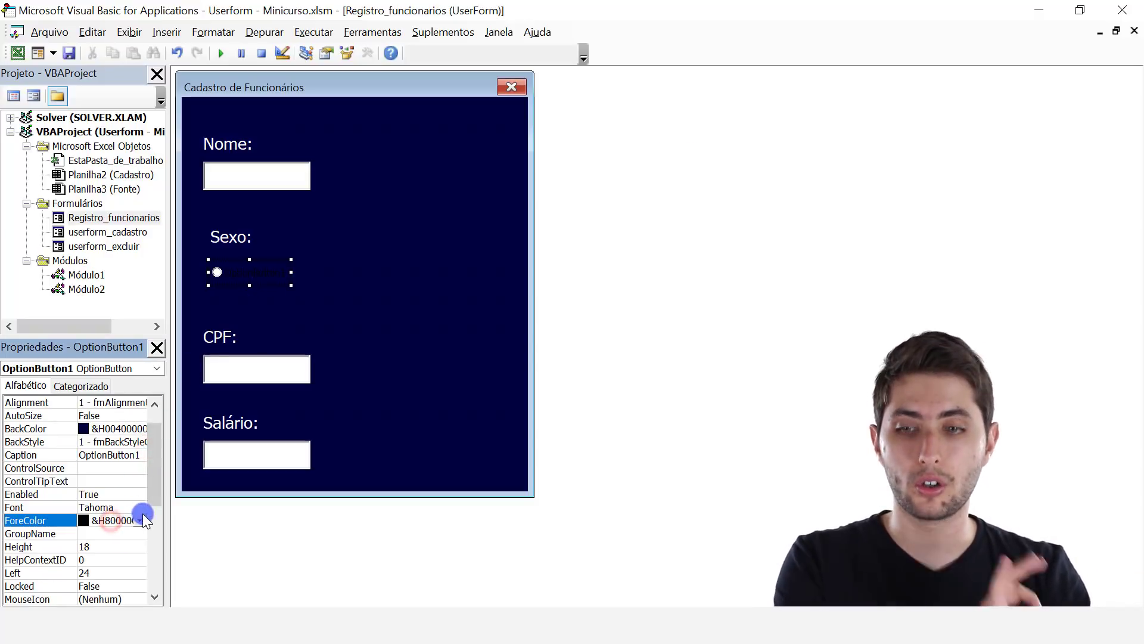
left_click(139, 520)
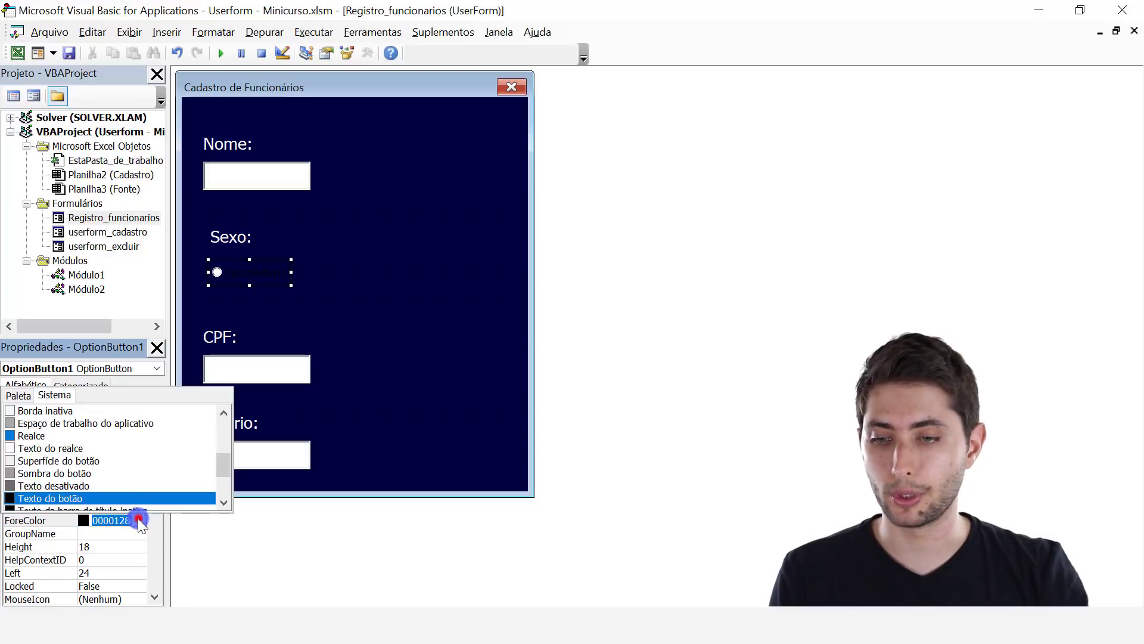
left_click(92, 448)
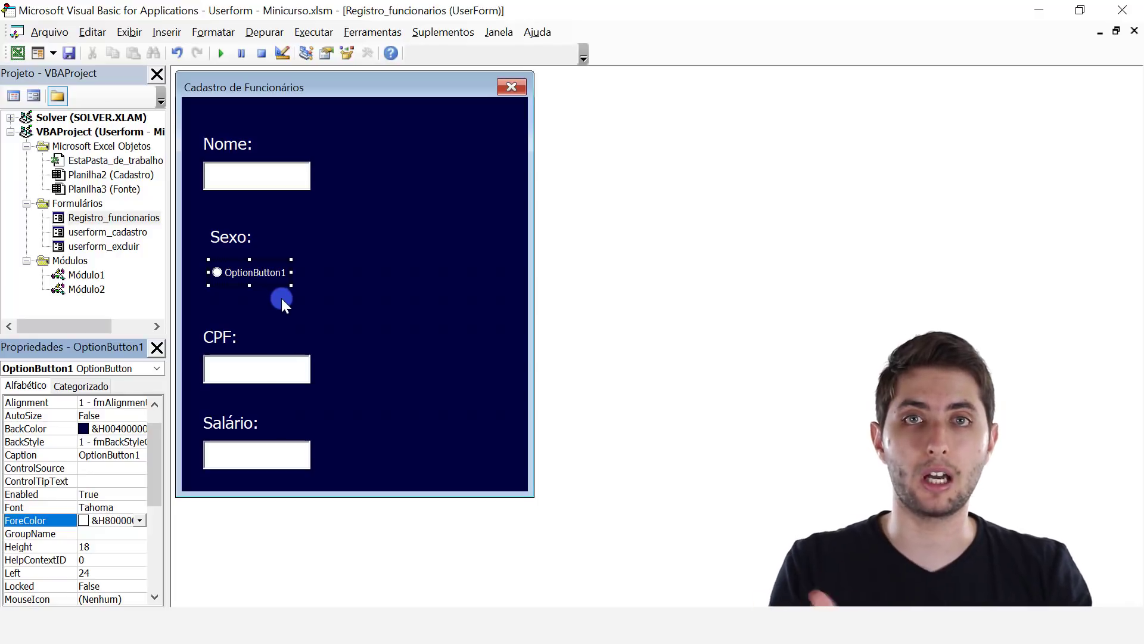
- Change the first option button's Caption to 'Masculino'
left_click(138, 454)
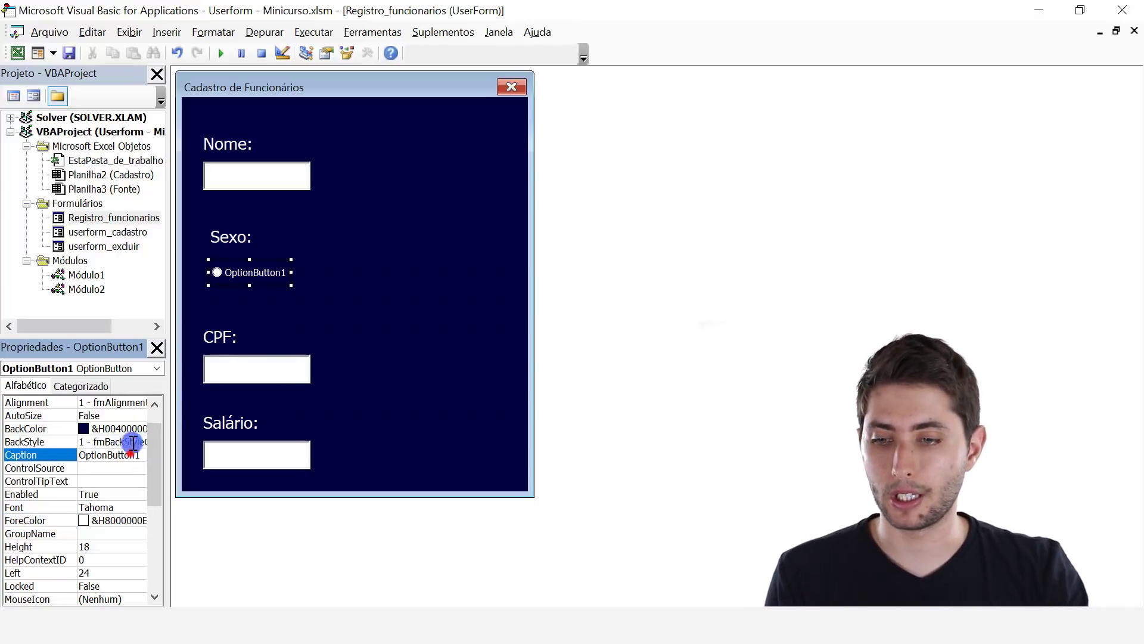
double_click(141, 454)
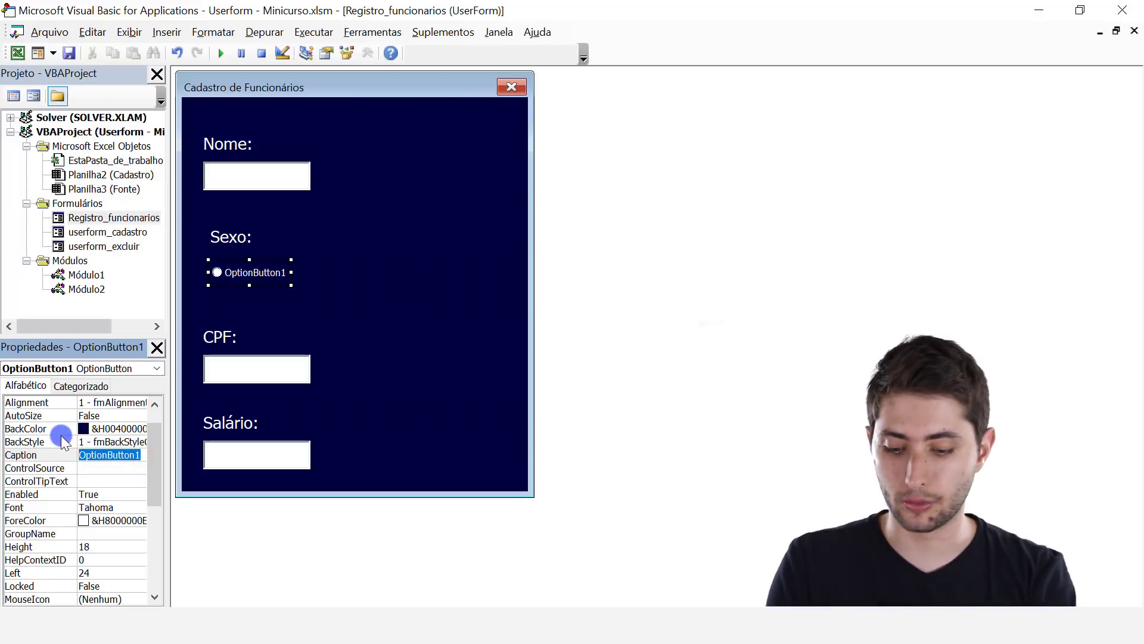
type("Masculino")
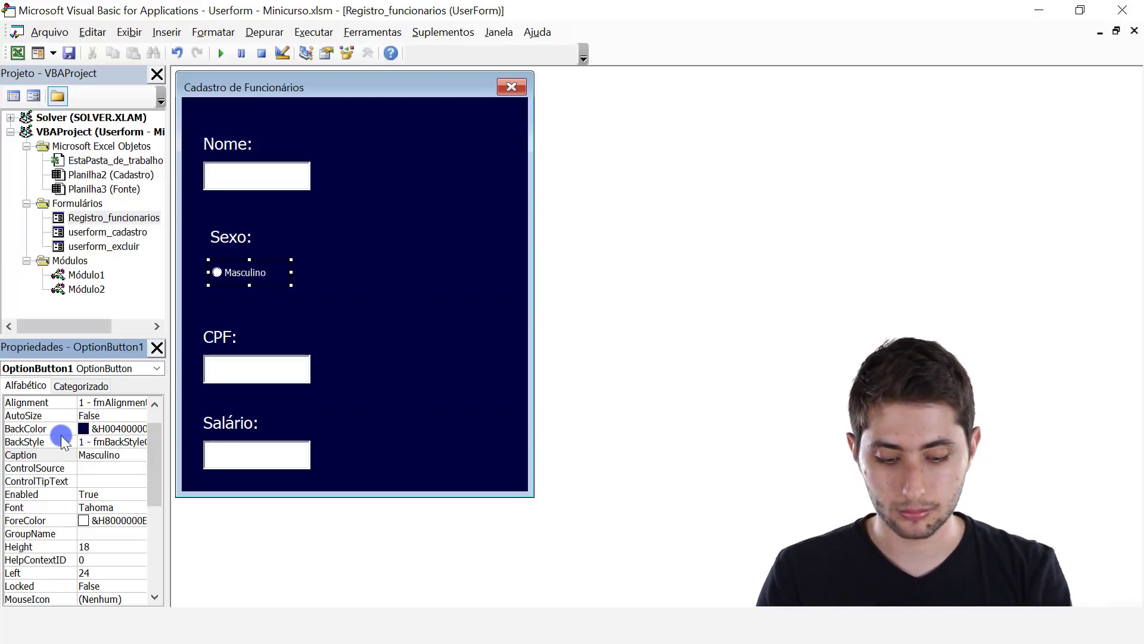
key("Return")
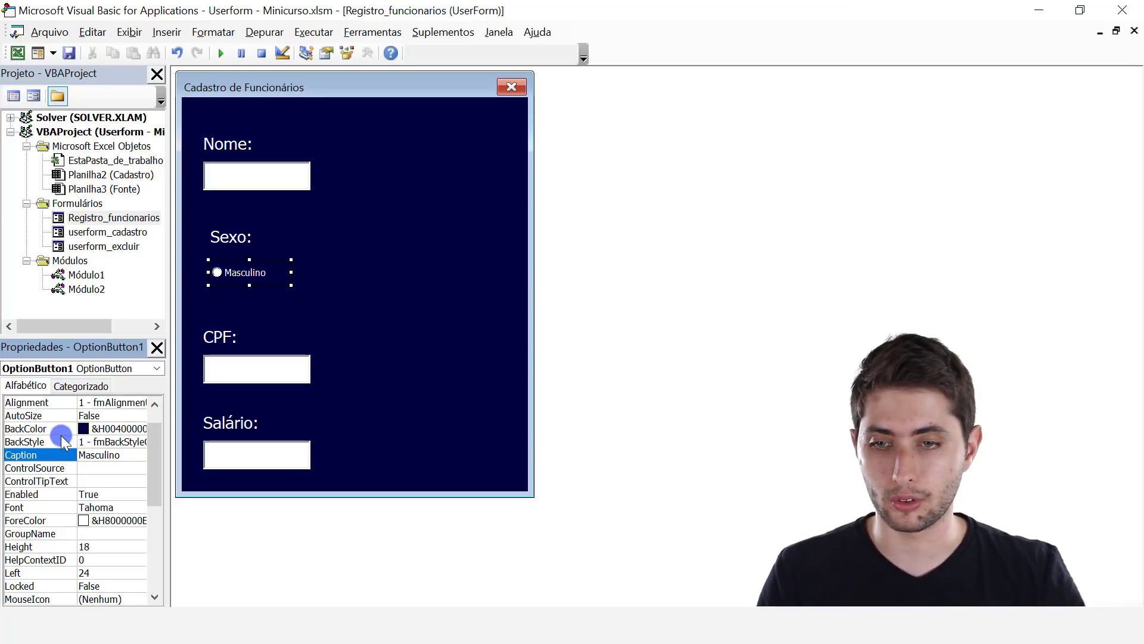
left_click(343, 286)
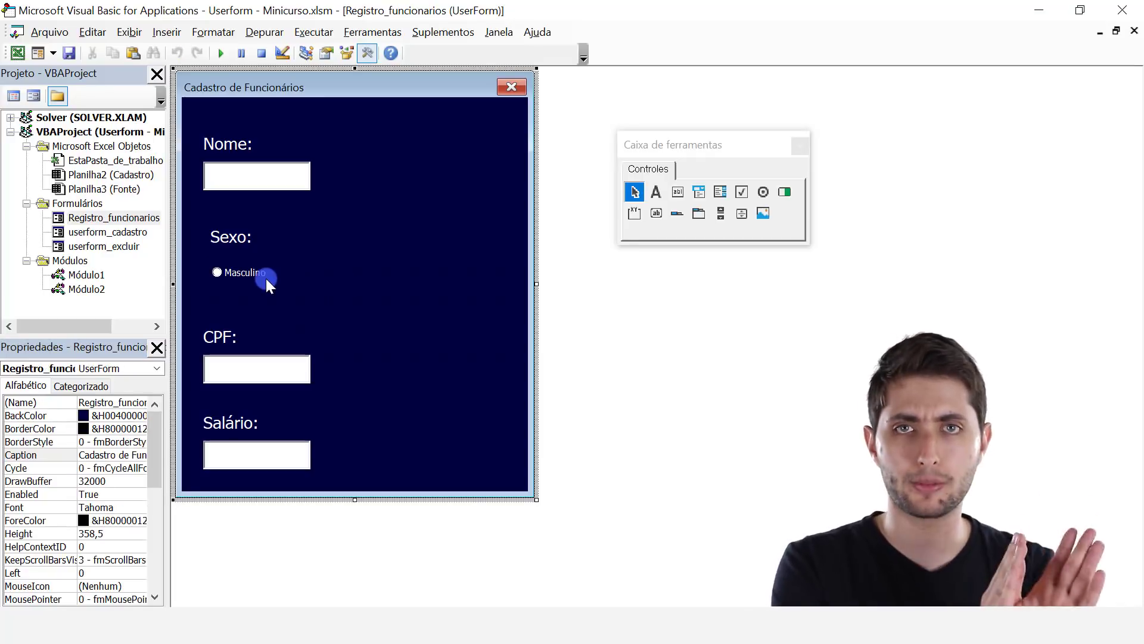
- Paste a duplicate beside it and change the copy's Caption to 'Feminino'
left_click(266, 277)
key("ctrl+v")
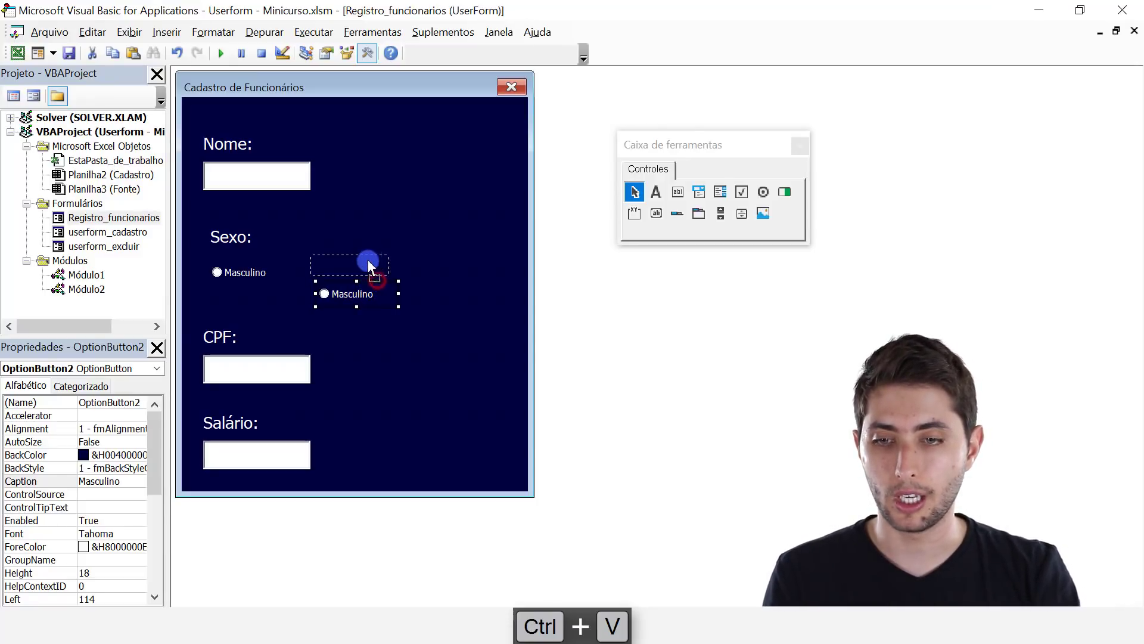
left_click_drag(360, 260, 360, 260)
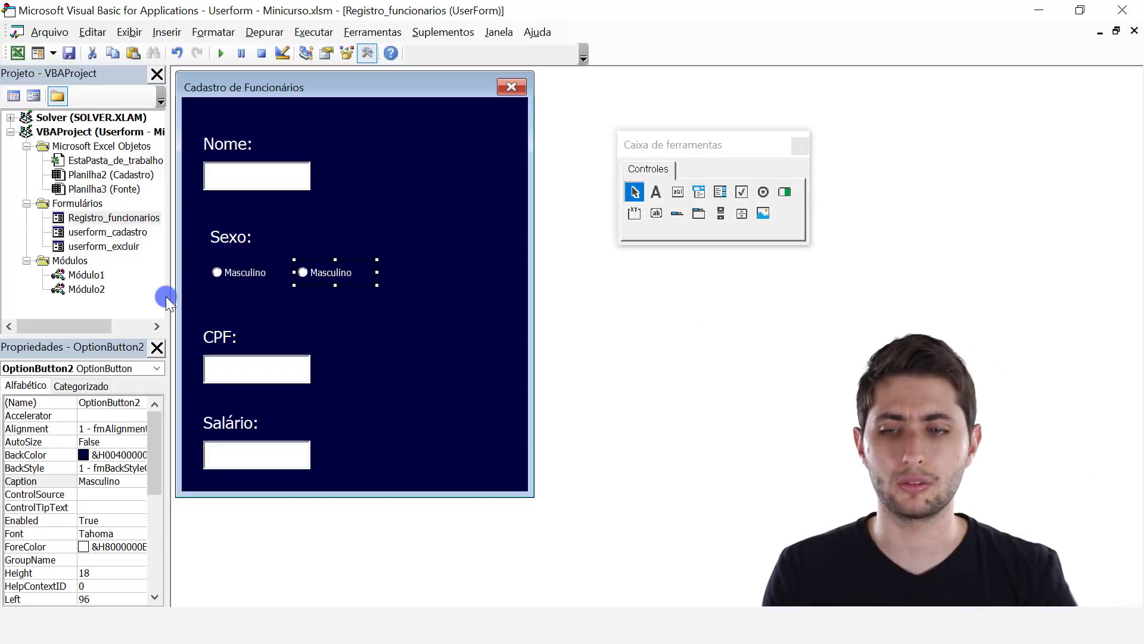
left_click(129, 480)
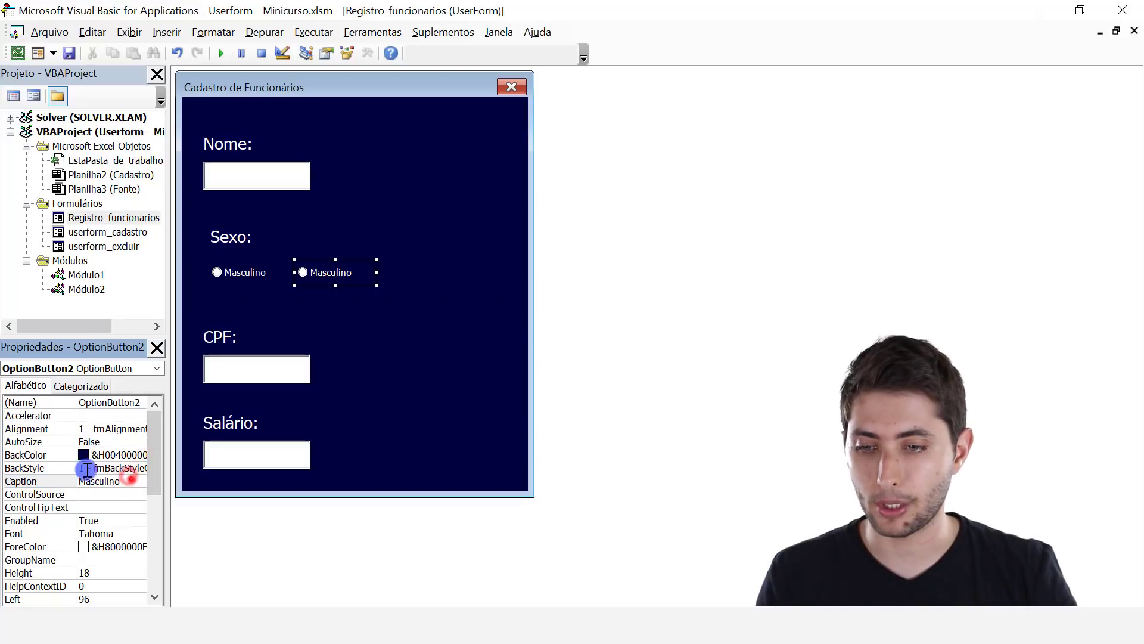
type("Feminin")
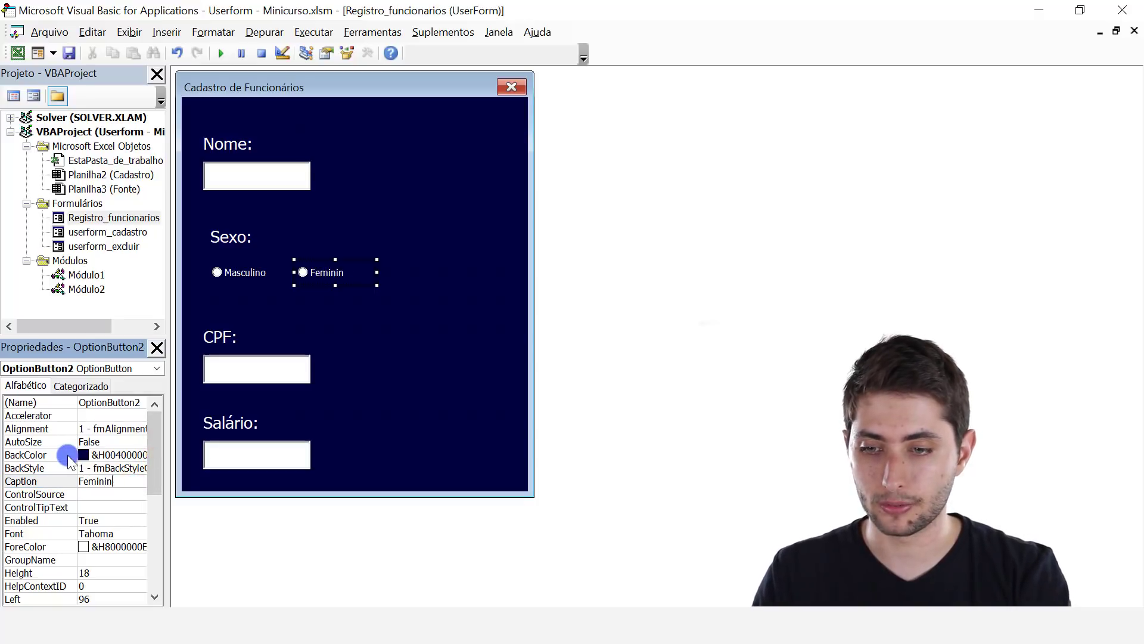
type("o")
key("Return")
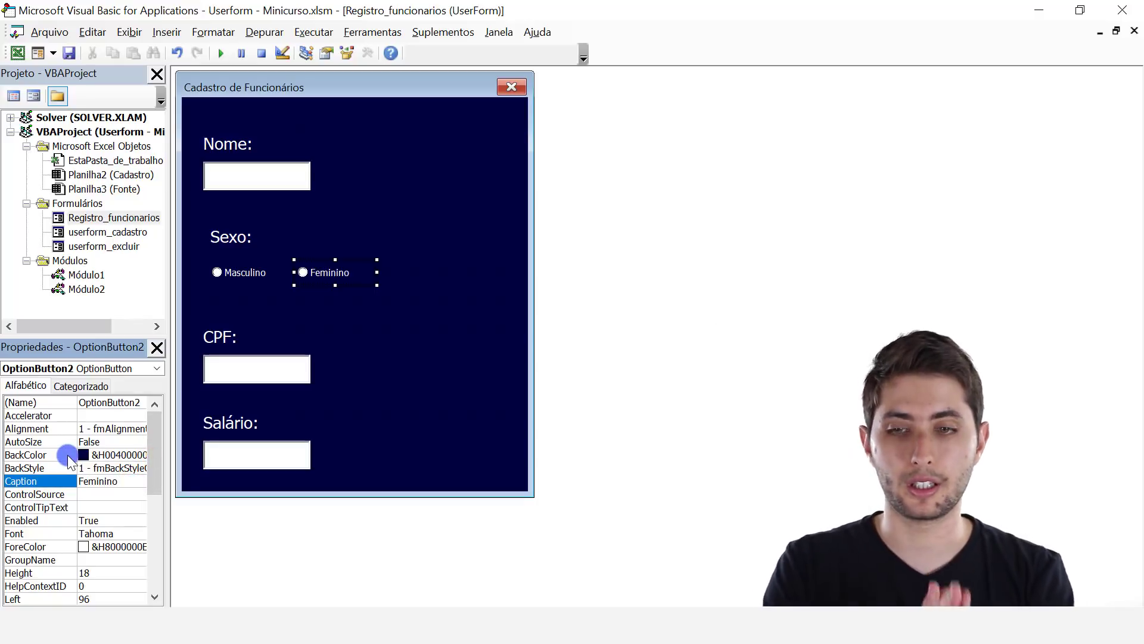
left_click(442, 295)
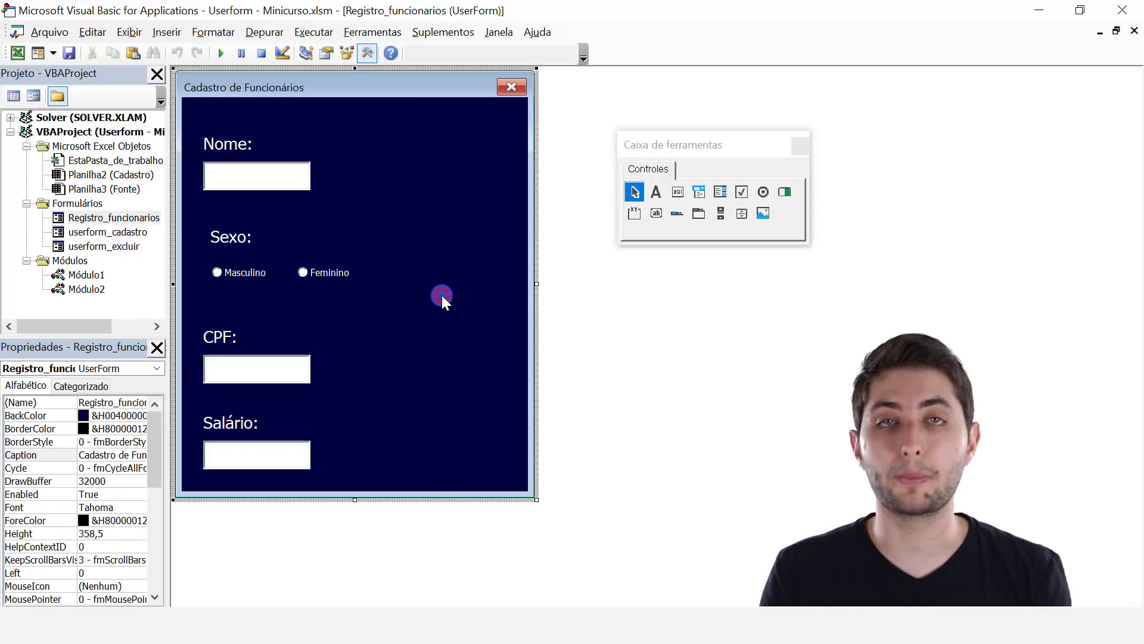
double_click(129, 232)
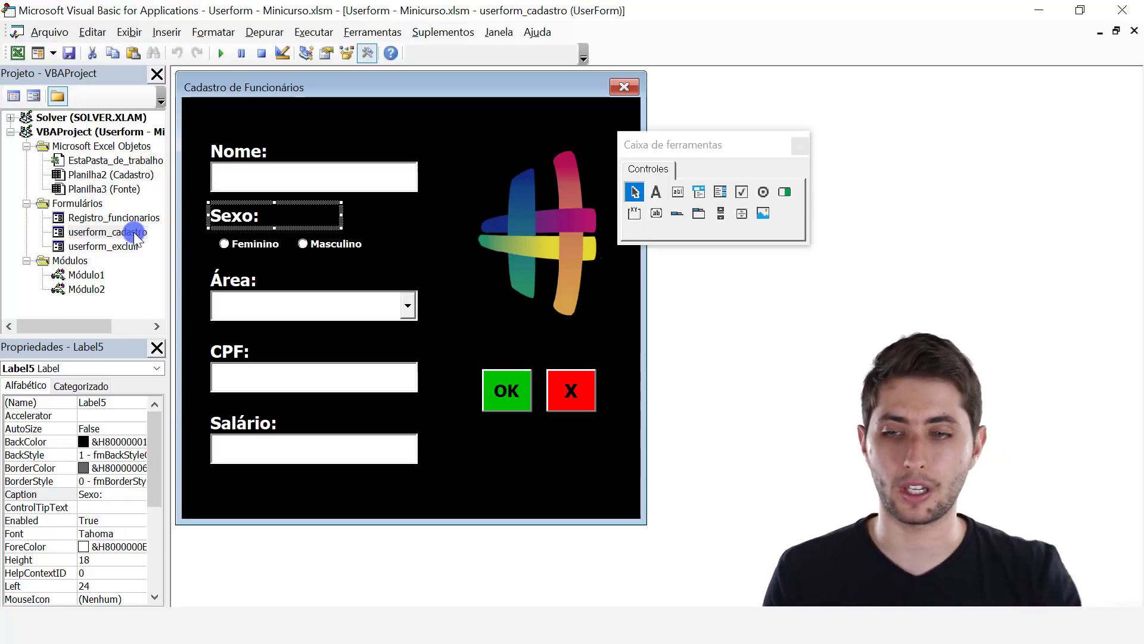
double_click(131, 216)
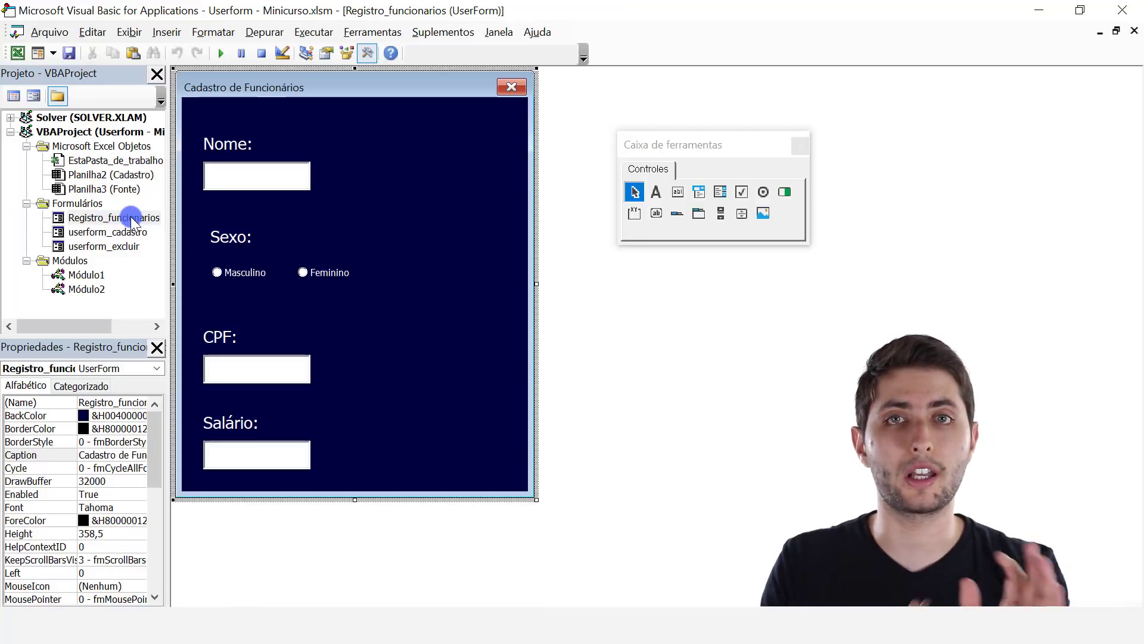
double_click(138, 233)
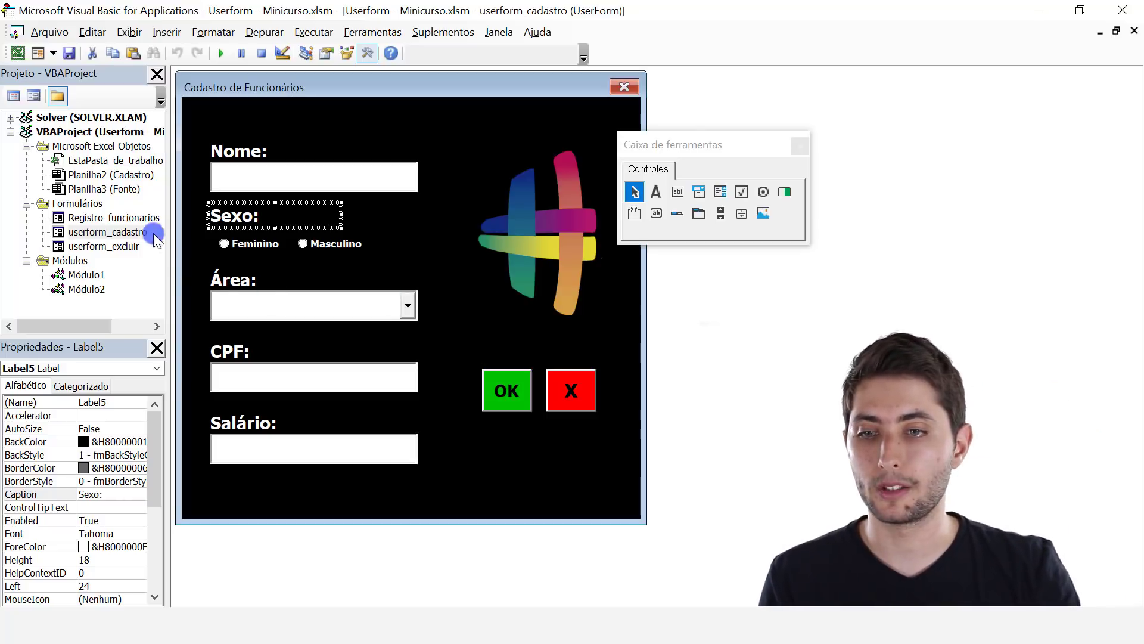
double_click(147, 219)
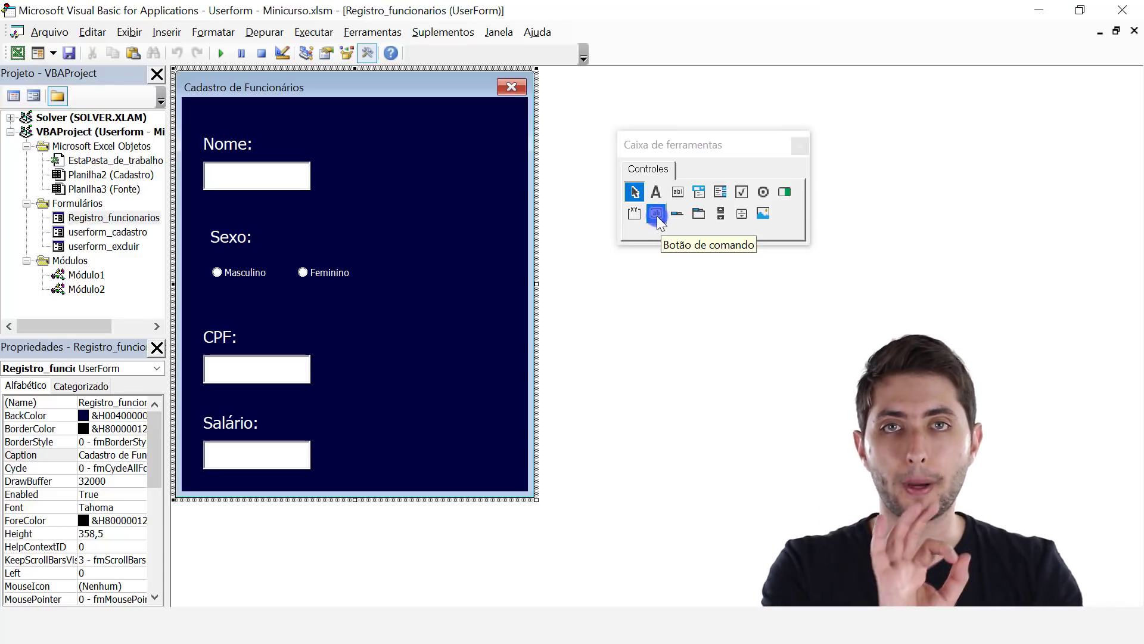
- Draw a CommandButton right of the Salário field and paste a copy beside it
left_click(657, 213)
left_click_drag(354, 411, 430, 457)
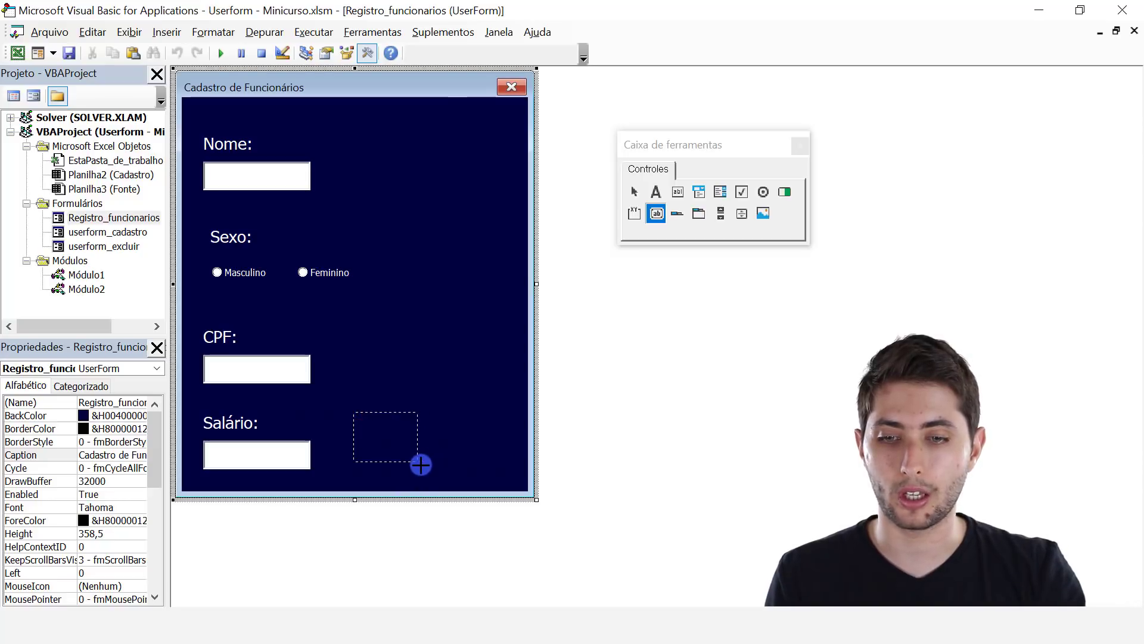
left_click_drag(420, 469, 419, 470)
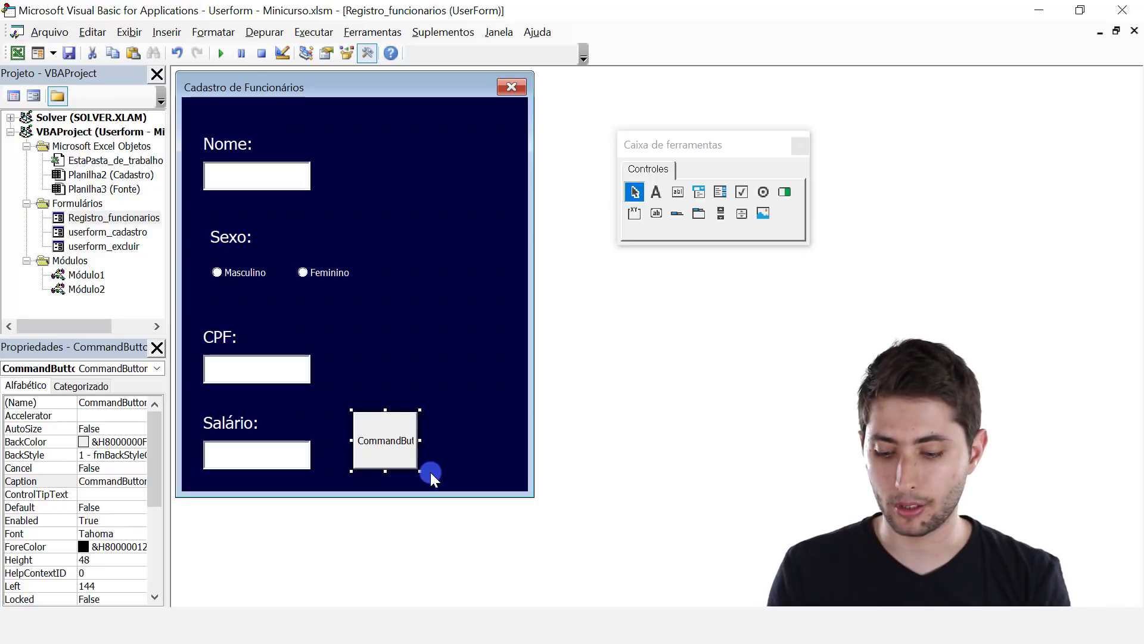
key("ctrl+c")
key("ctrl+v")
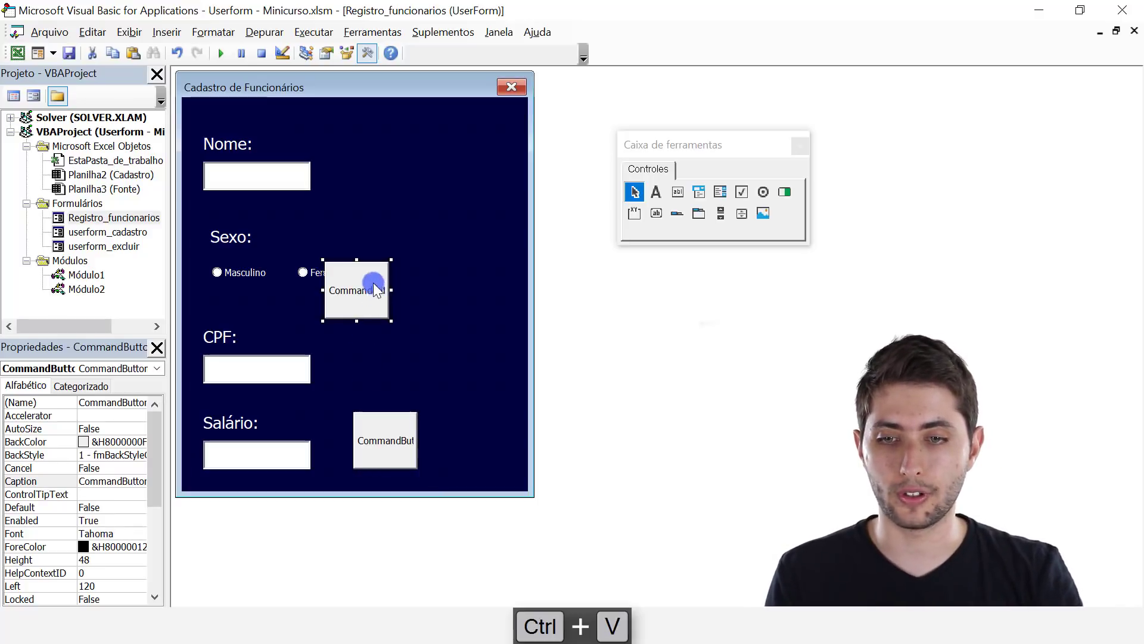
mouse_move(376, 289)
left_mouse_down()
mouse_move(494, 424)
mouse_move(487, 417)
left_mouse_up()
left_click(501, 266)
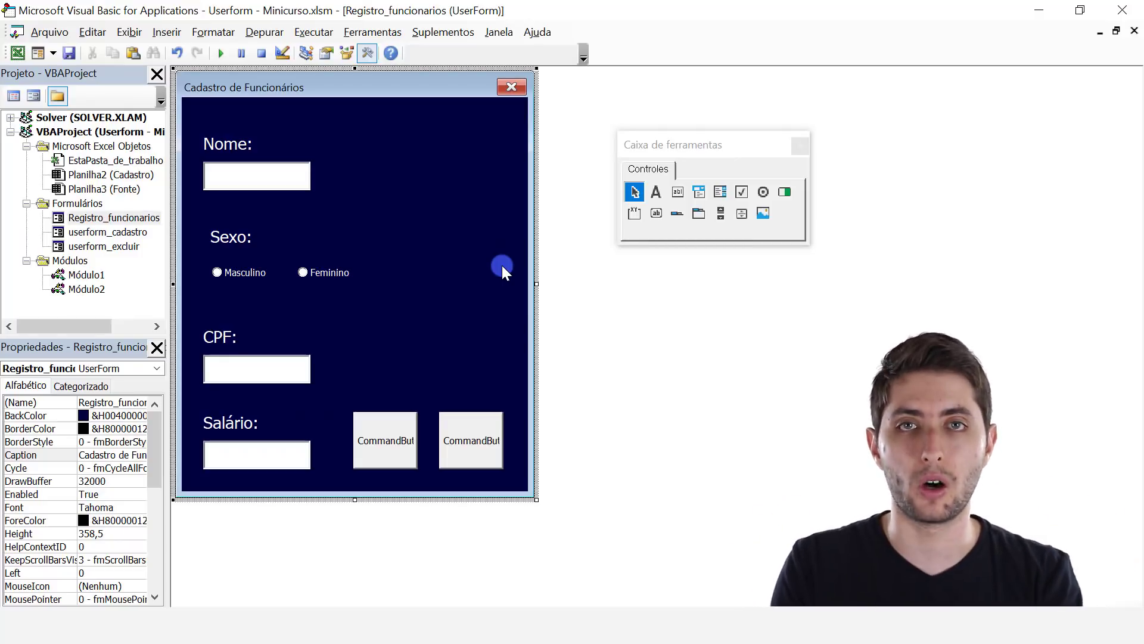
left_click(396, 441)
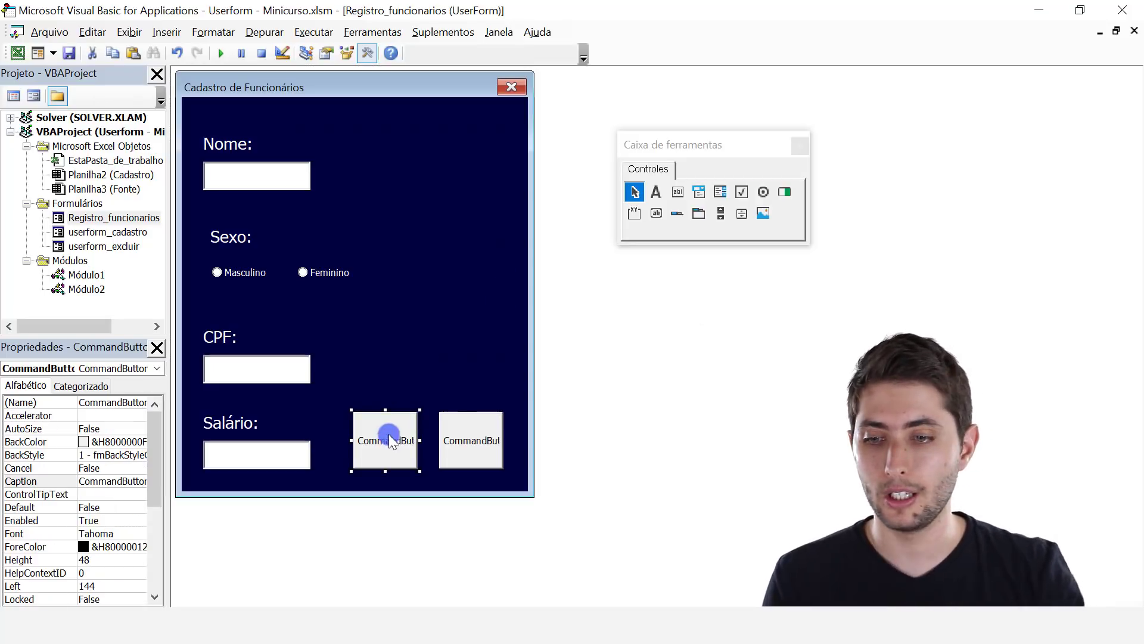
- Set the left command button's BackColor to green from the palette
left_click(100, 443)
left_click(143, 441)
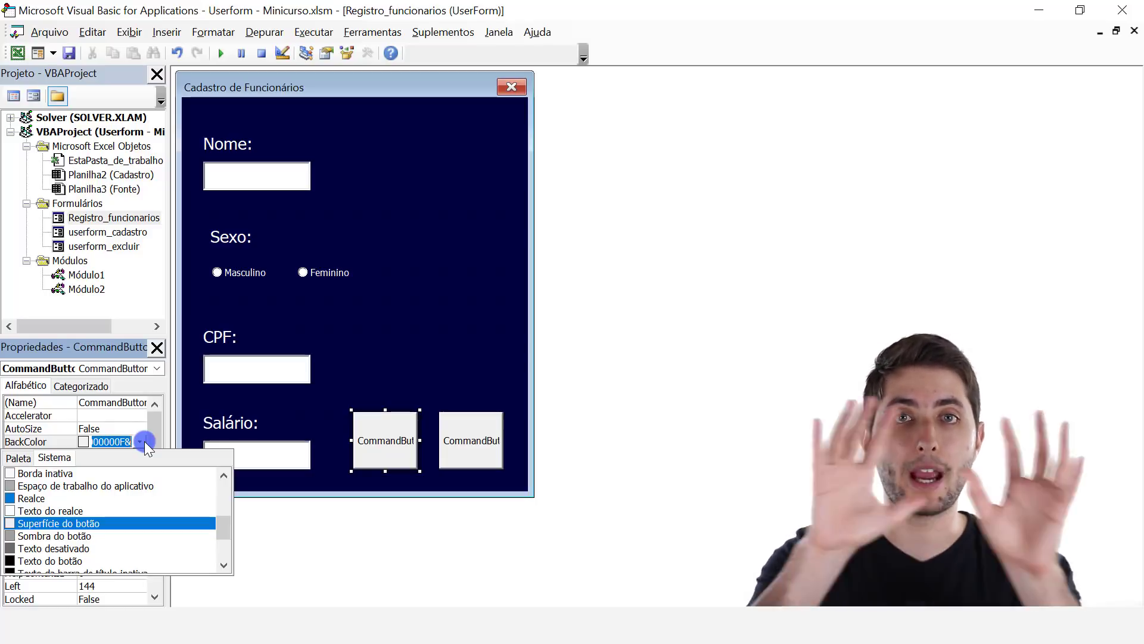
left_click(22, 458)
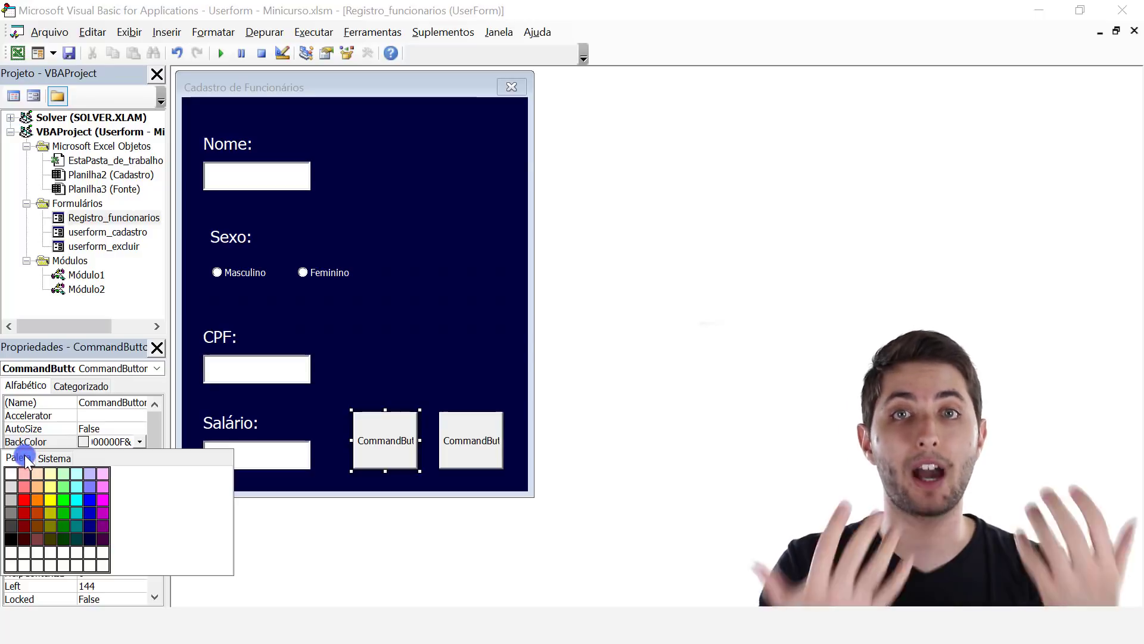
left_click(63, 513)
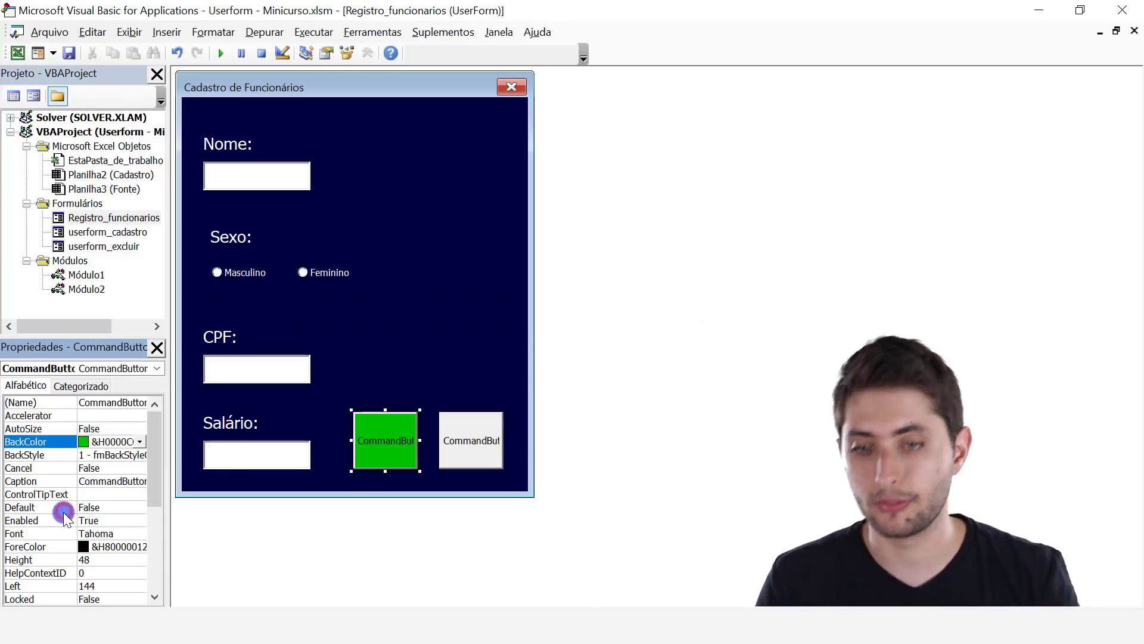
- Set the right command button's BackColor to dark red from the palette
left_click(449, 451)
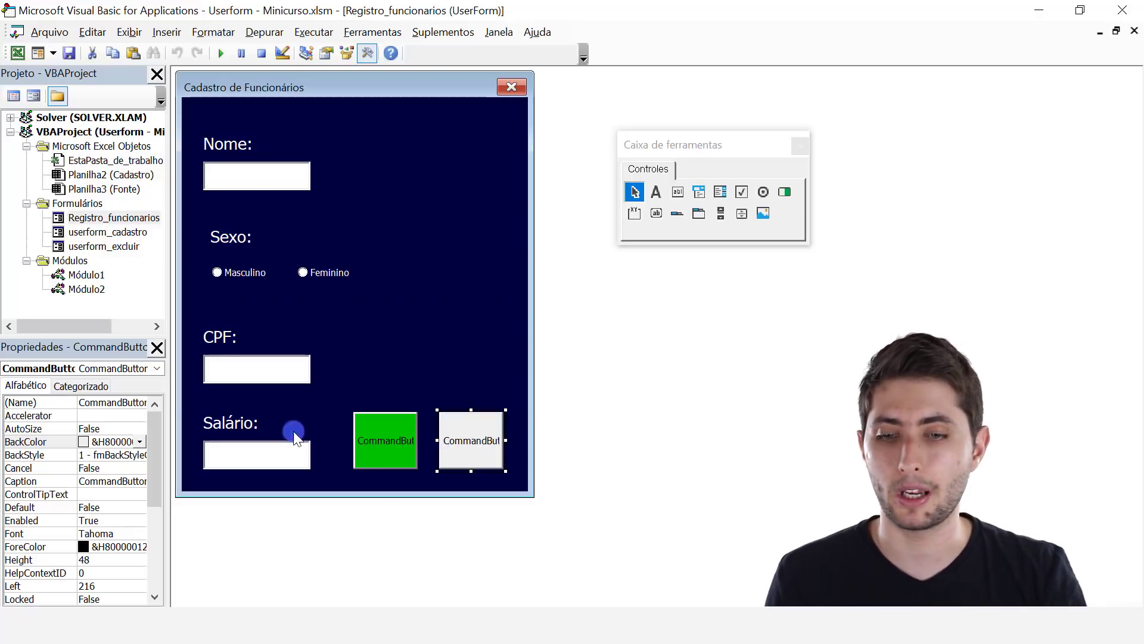
left_click(143, 440)
left_click(22, 459)
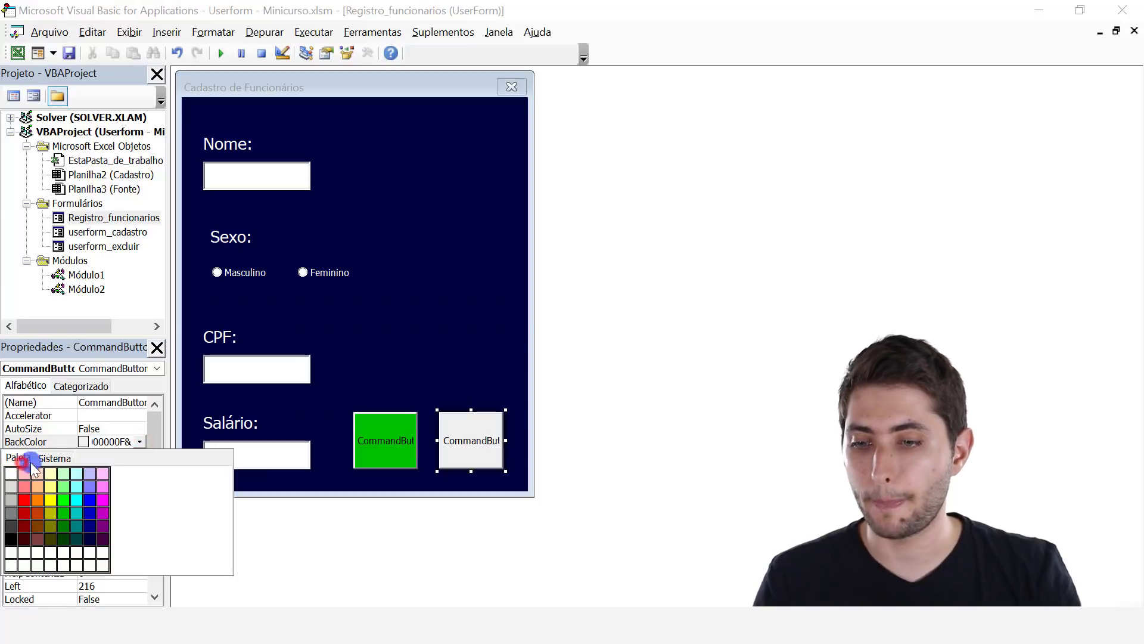
left_click(34, 508)
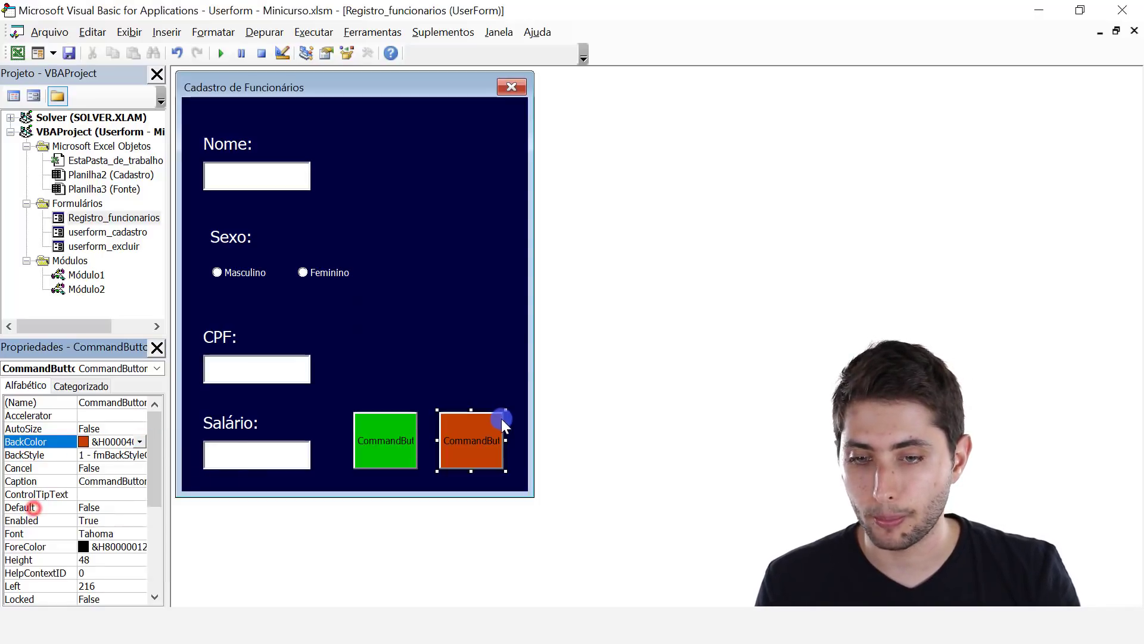
left_click(139, 442)
left_click(24, 512)
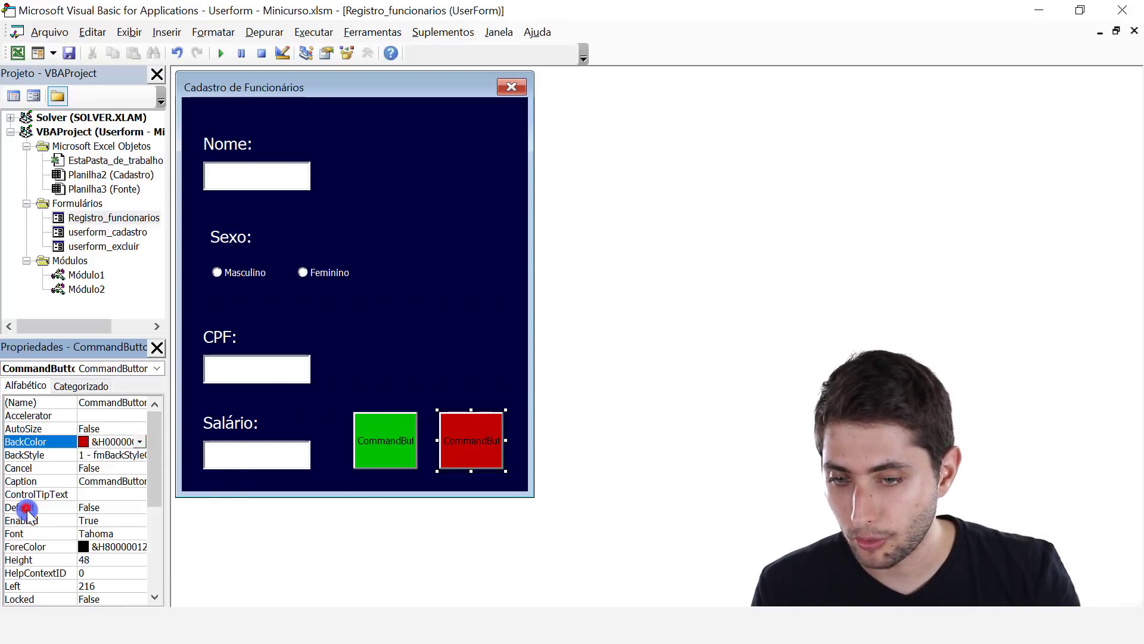
left_click(532, 340)
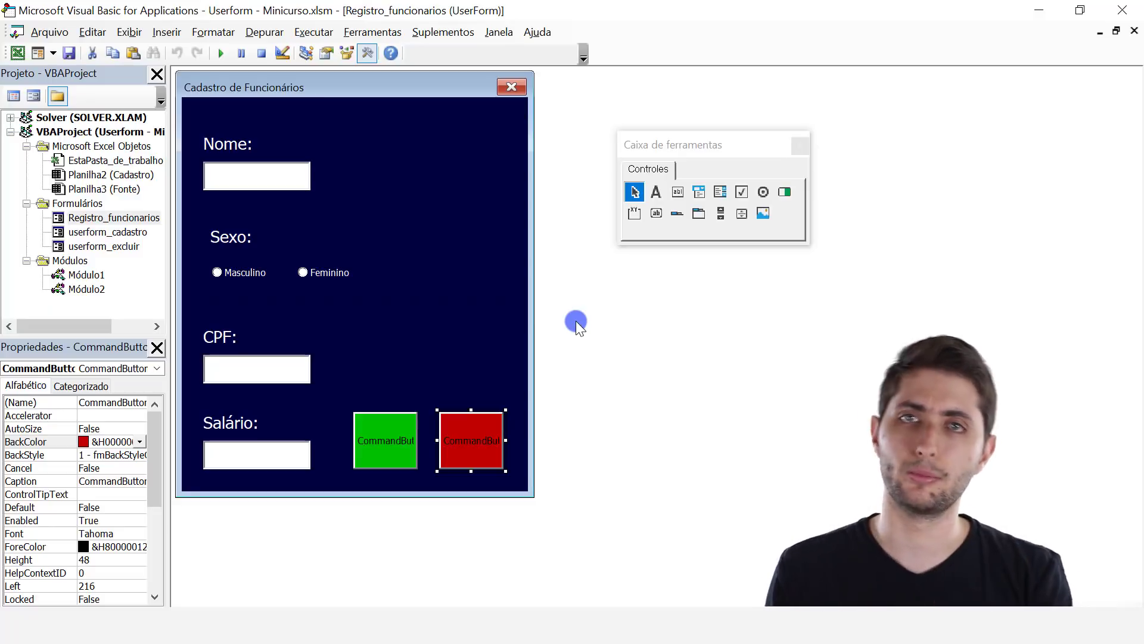
- Change the green button's Caption to 'OK'
left_click(395, 434)
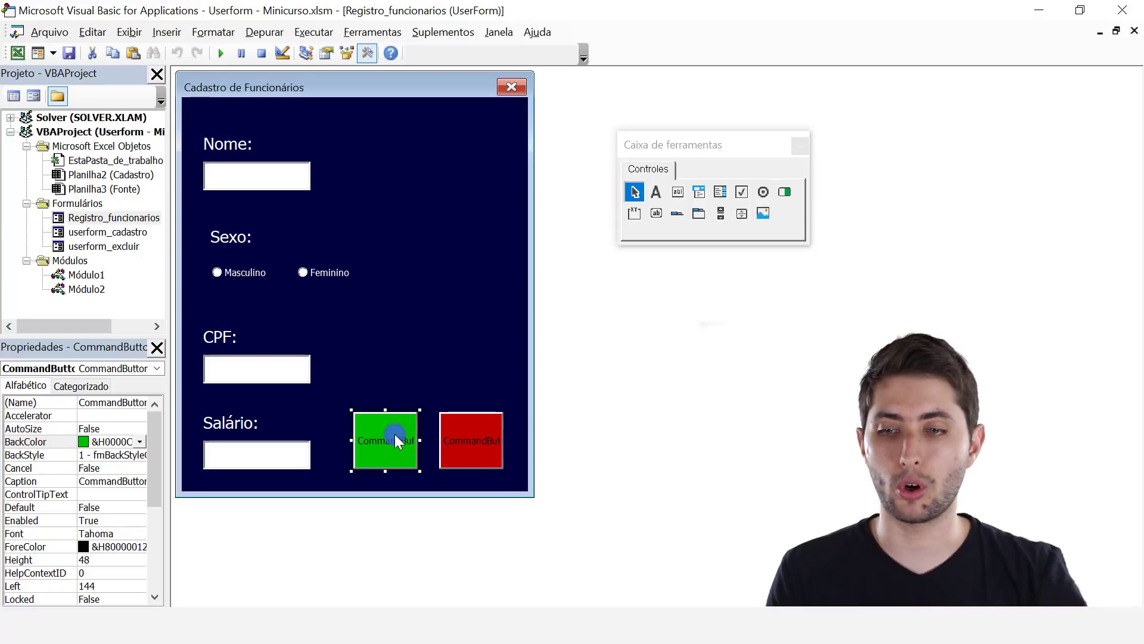
left_click(110, 481)
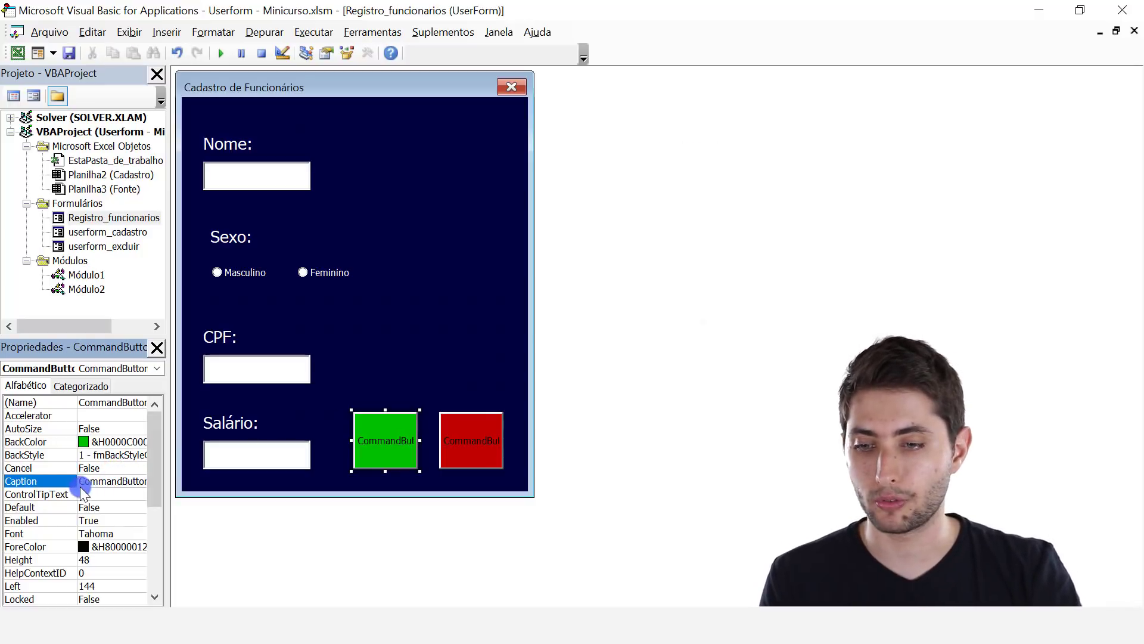
left_click_drag(81, 481, 177, 482)
type("OK")
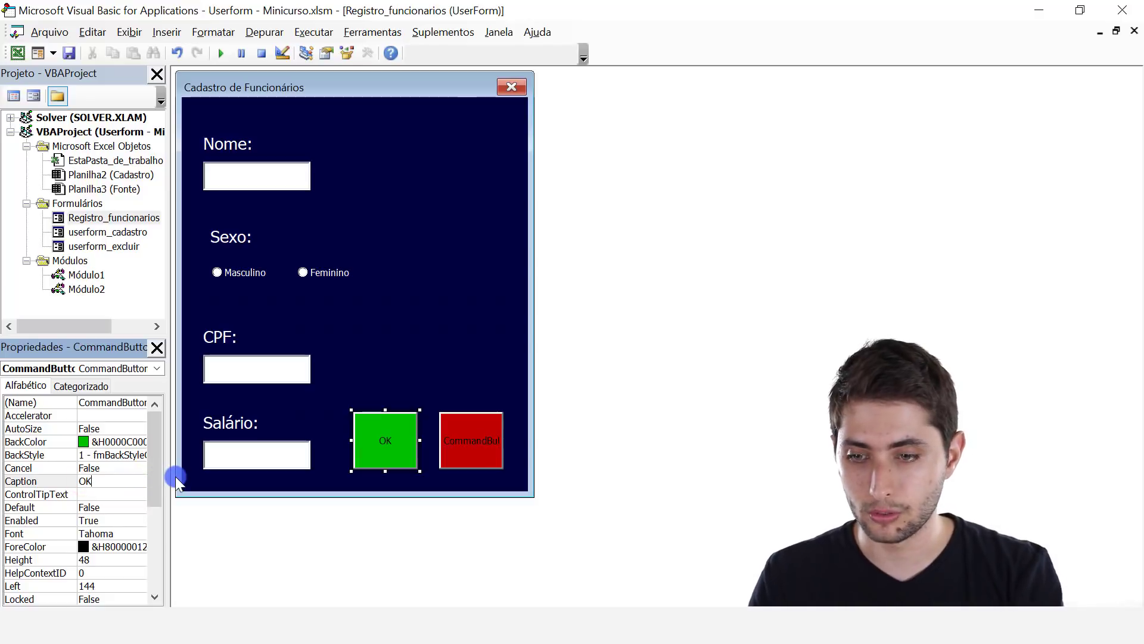
key("Return")
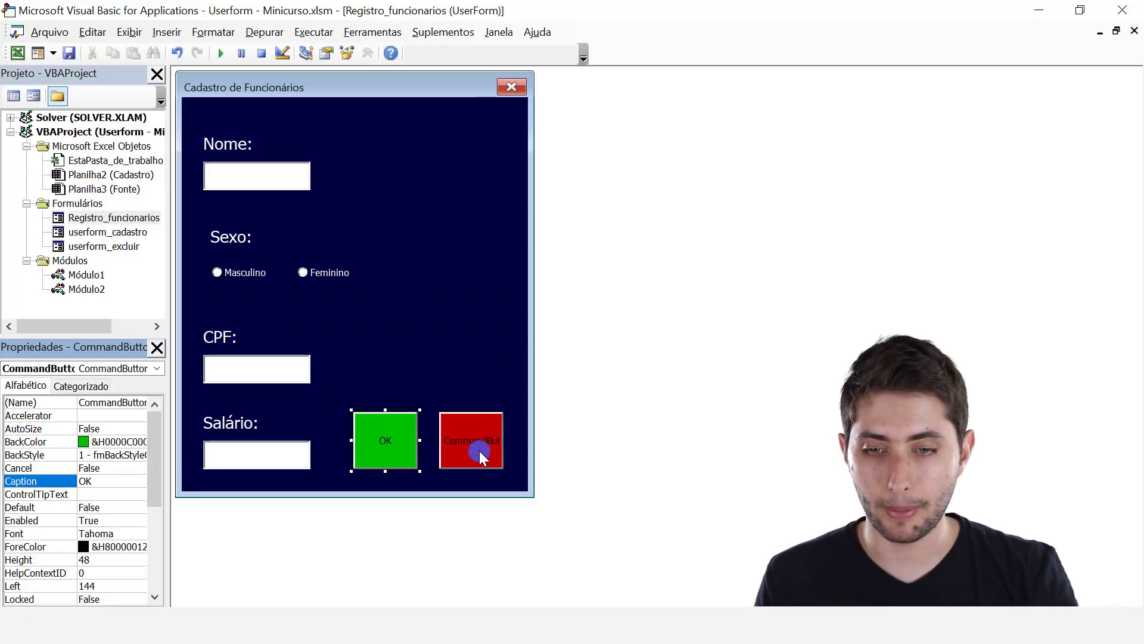
- Change the red button's Caption to 'X' and compare the form with userform_cadastro
left_click(480, 454)
left_click(82, 481)
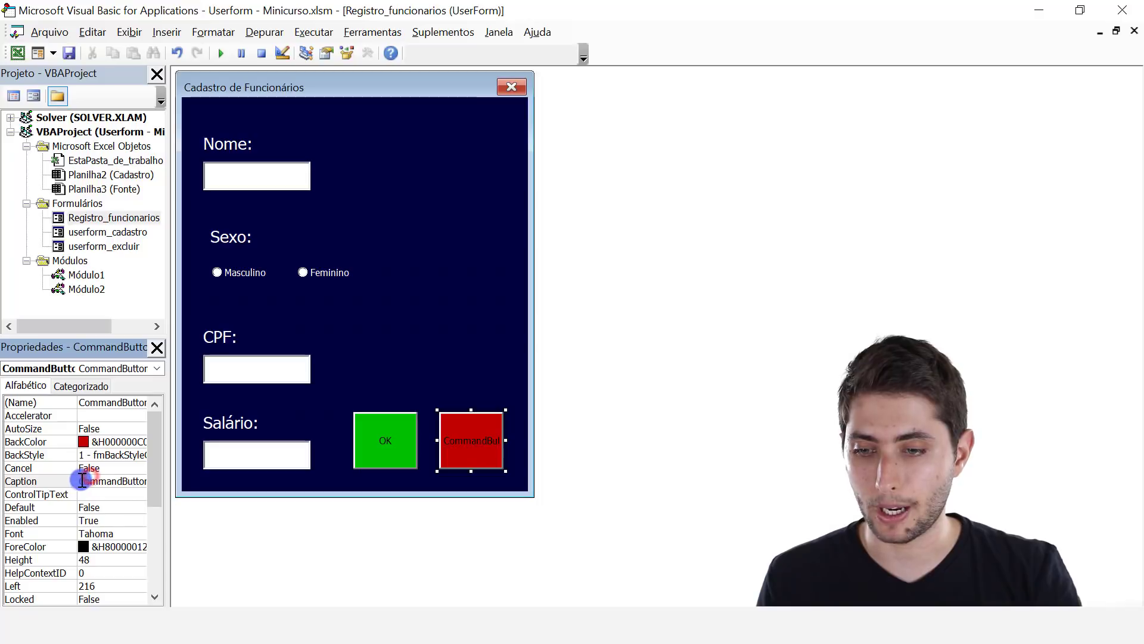
left_click(82, 481)
left_click_drag(83, 481, 185, 481)
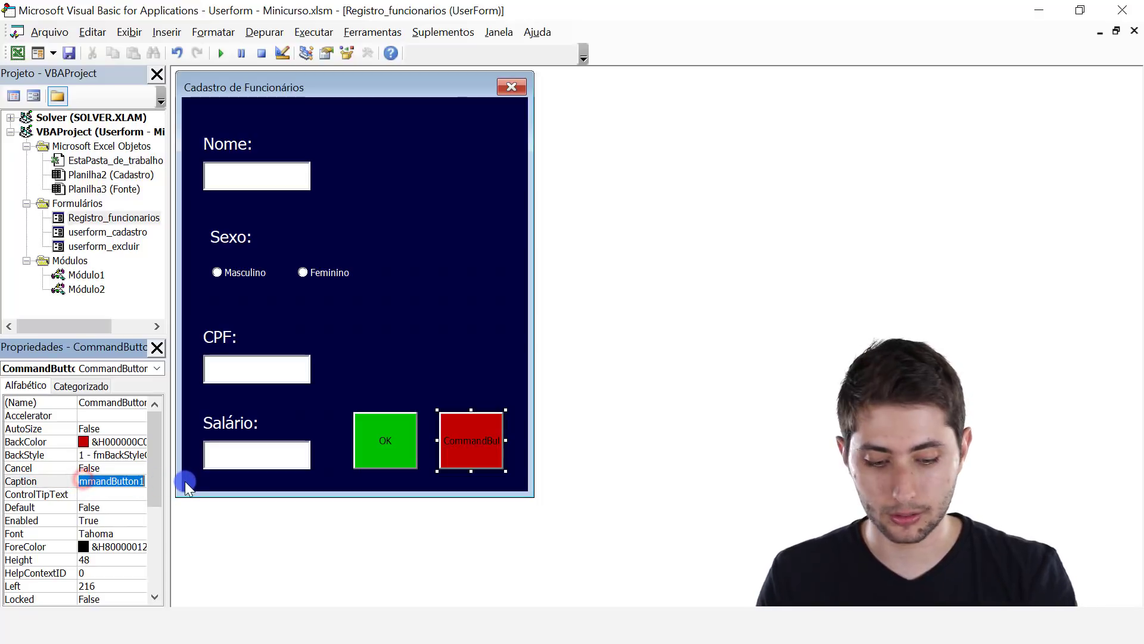
type("CX")
key("Return")
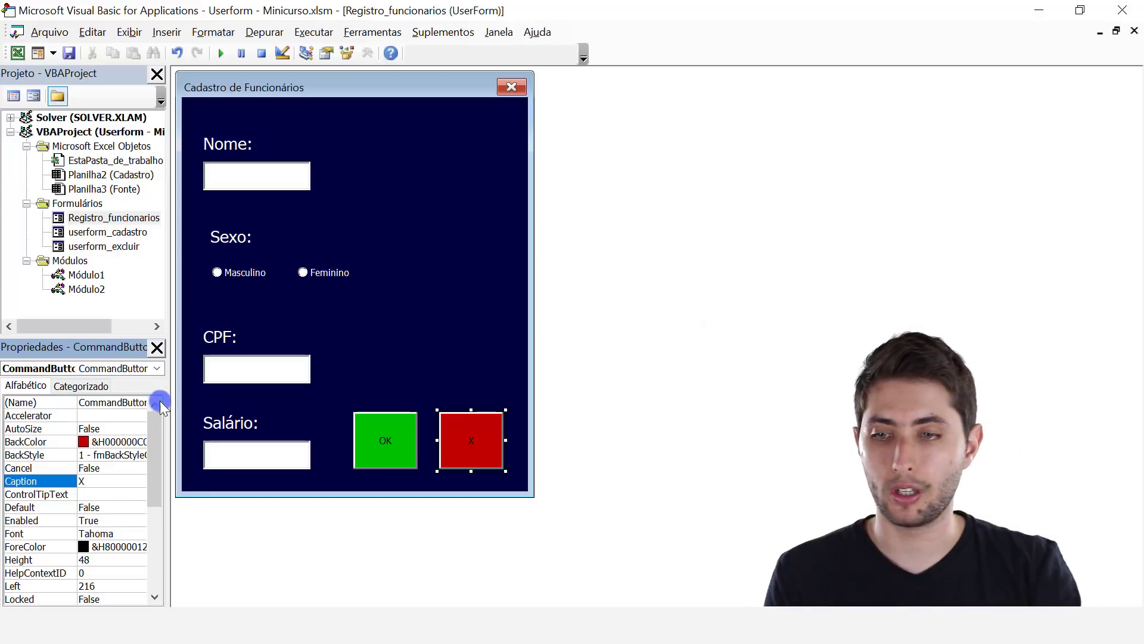
double_click(130, 234)
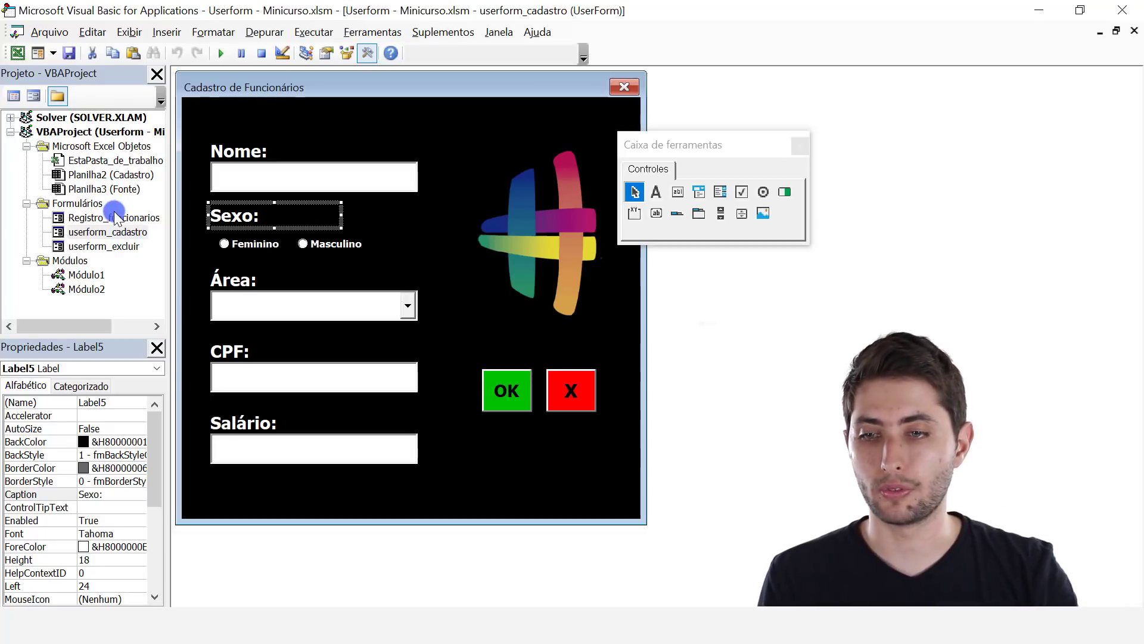
left_click(115, 212)
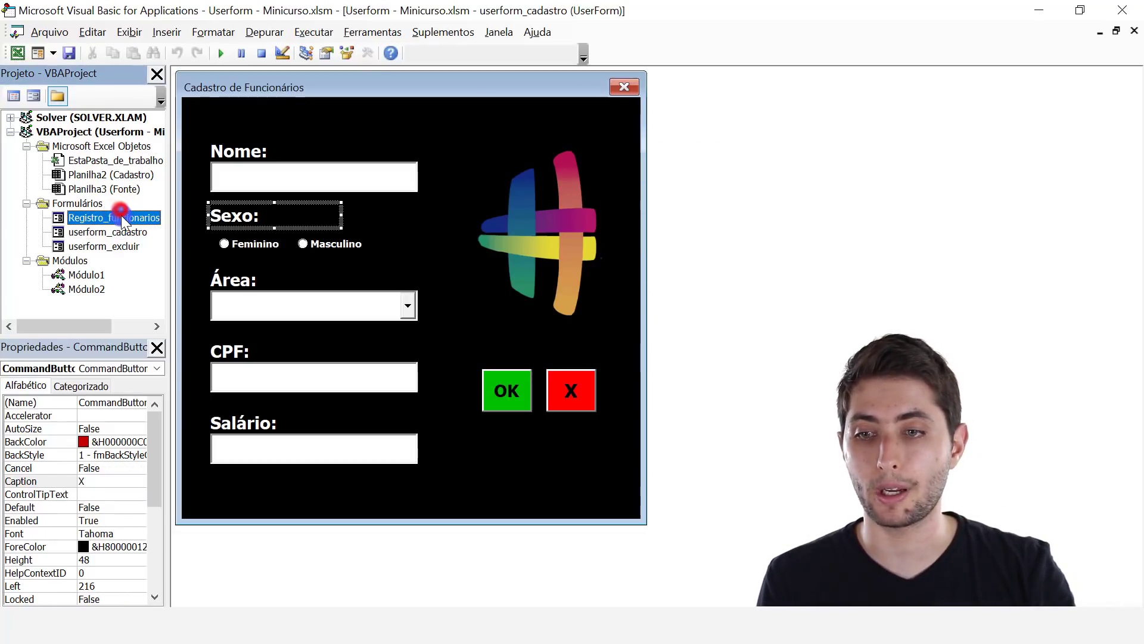
double_click(120, 216)
- Set the OK button's font to bold (Negrito) at size 14
left_click(392, 455)
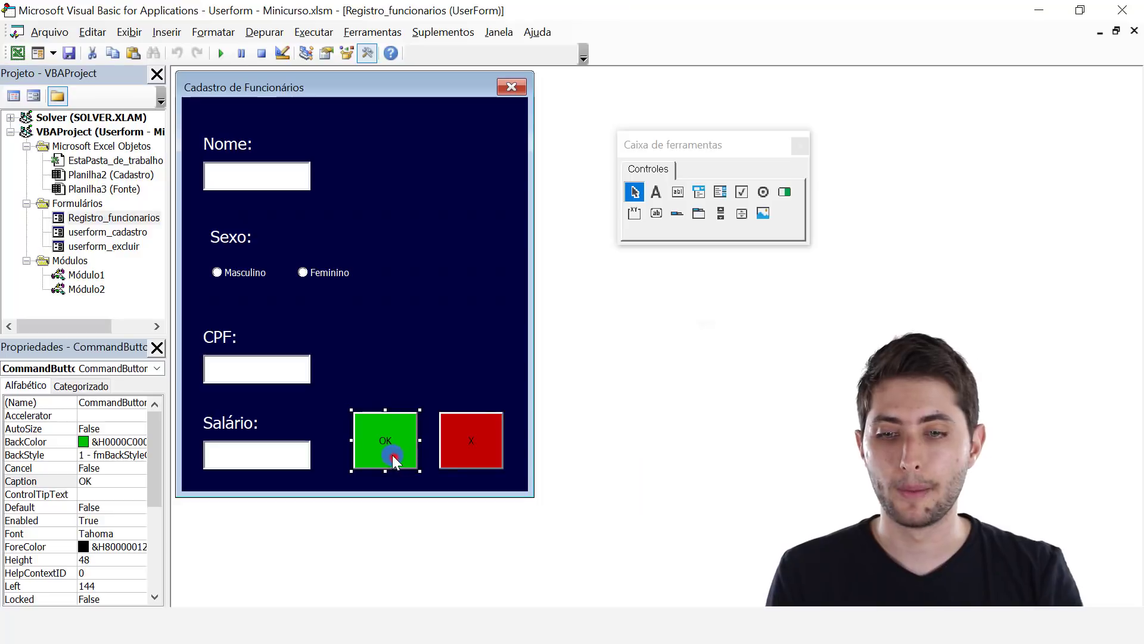
left_click(91, 482)
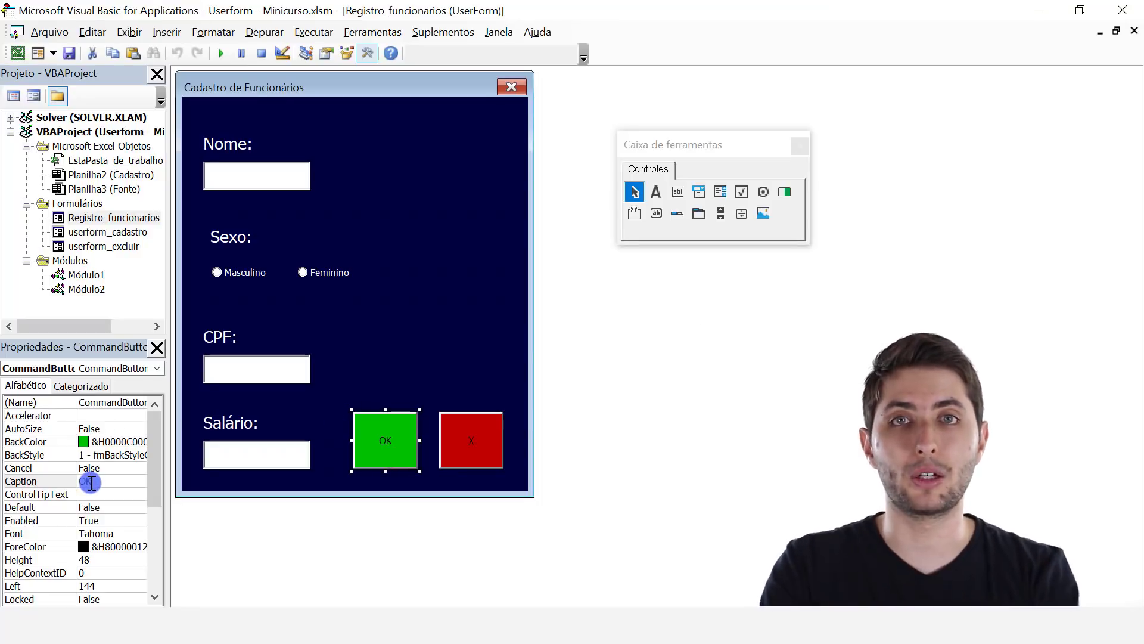
left_click(124, 533)
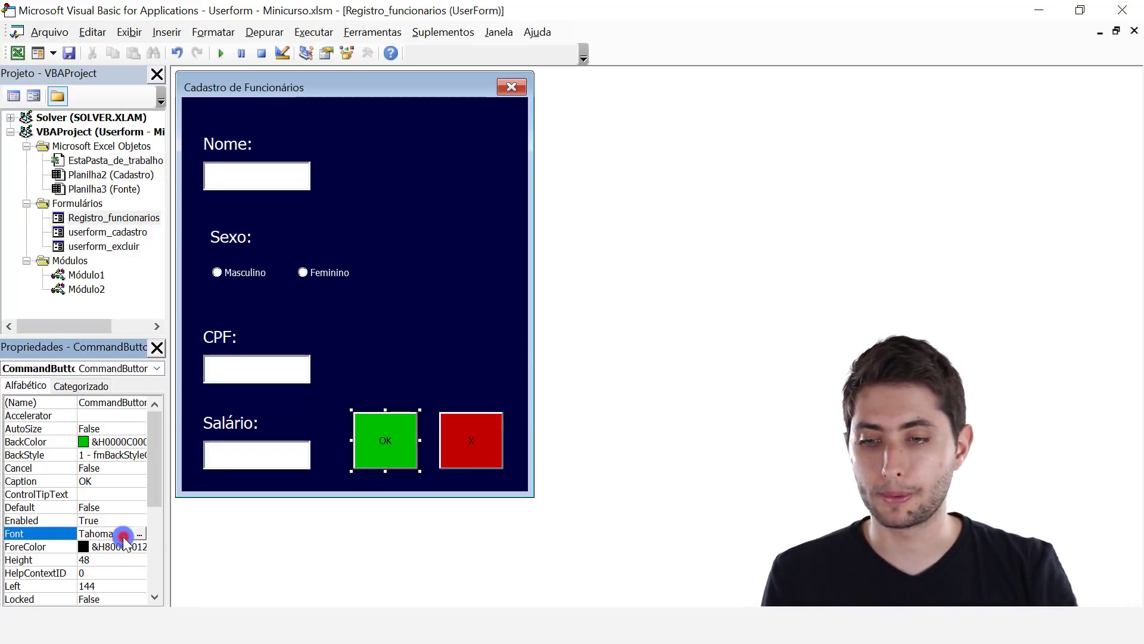
left_click(140, 534)
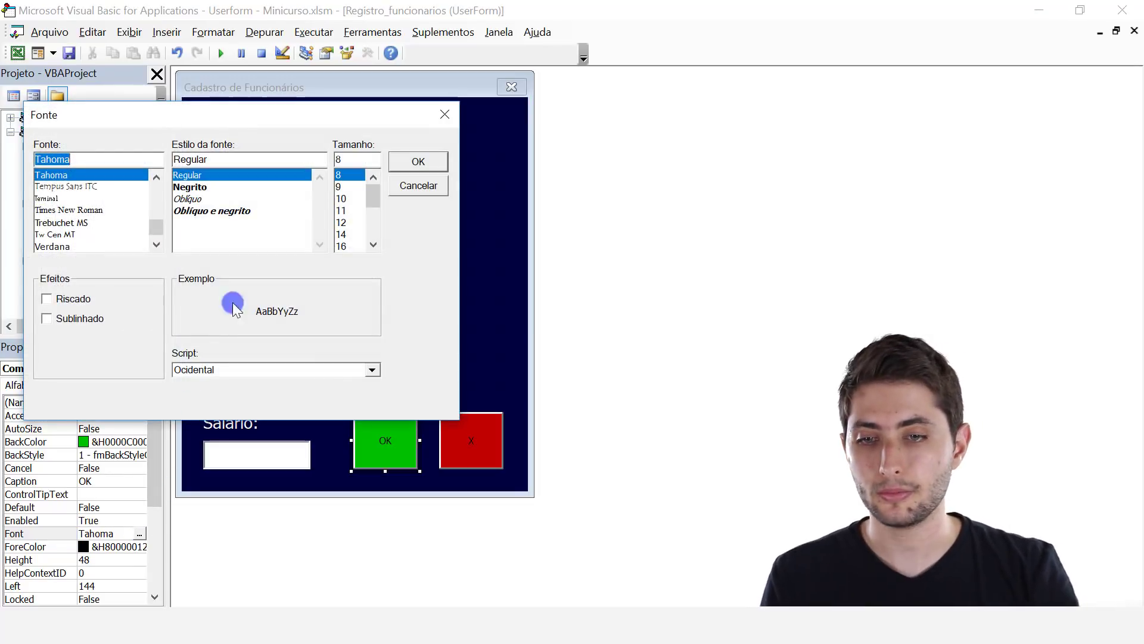
left_click(351, 234)
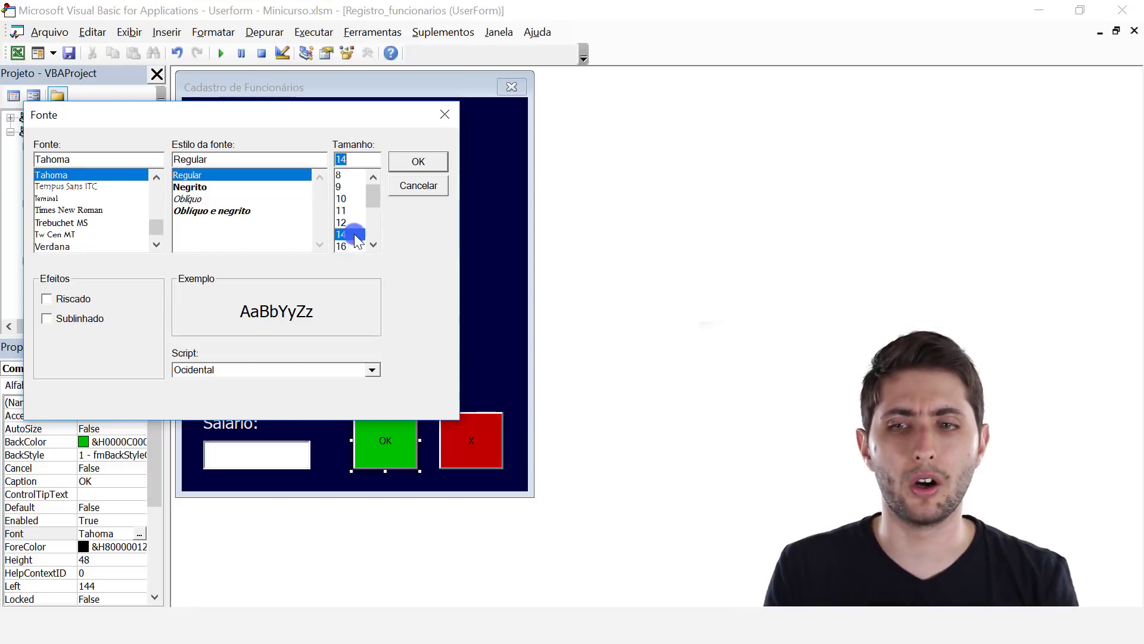
left_click(205, 187)
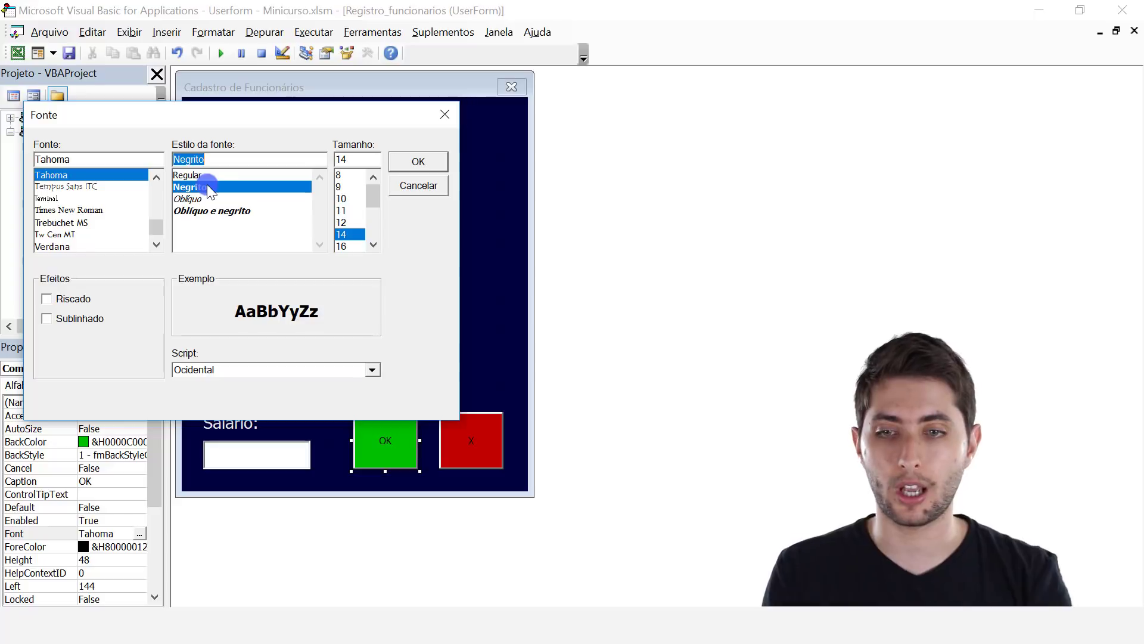
left_click(431, 160)
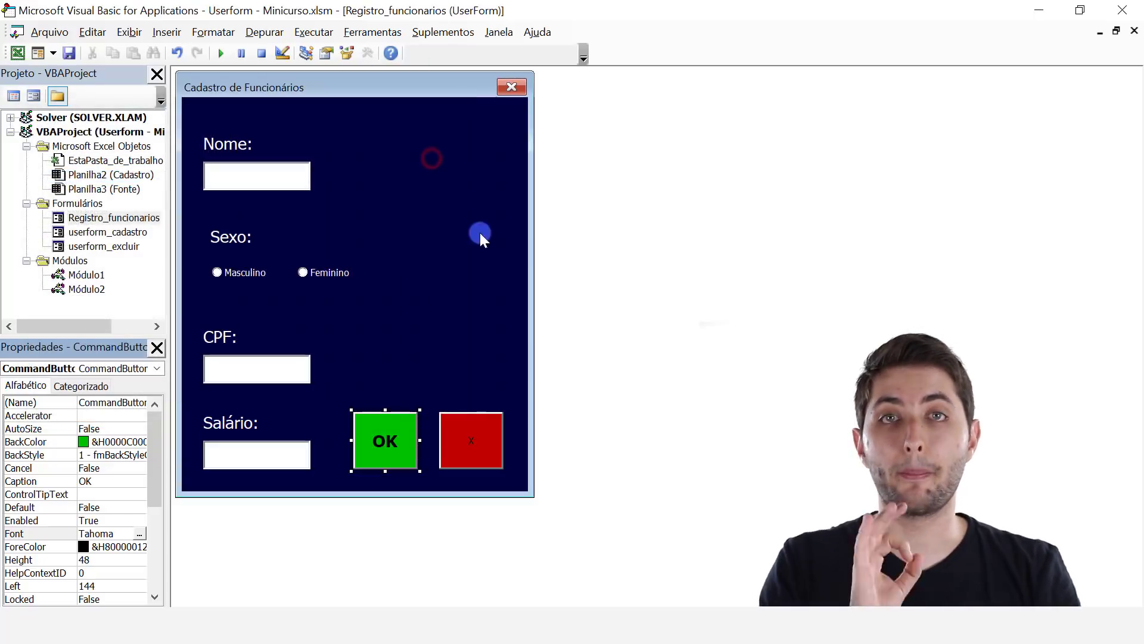
- Set the X button's font to bold (Negrito) at size 14
left_click(473, 441)
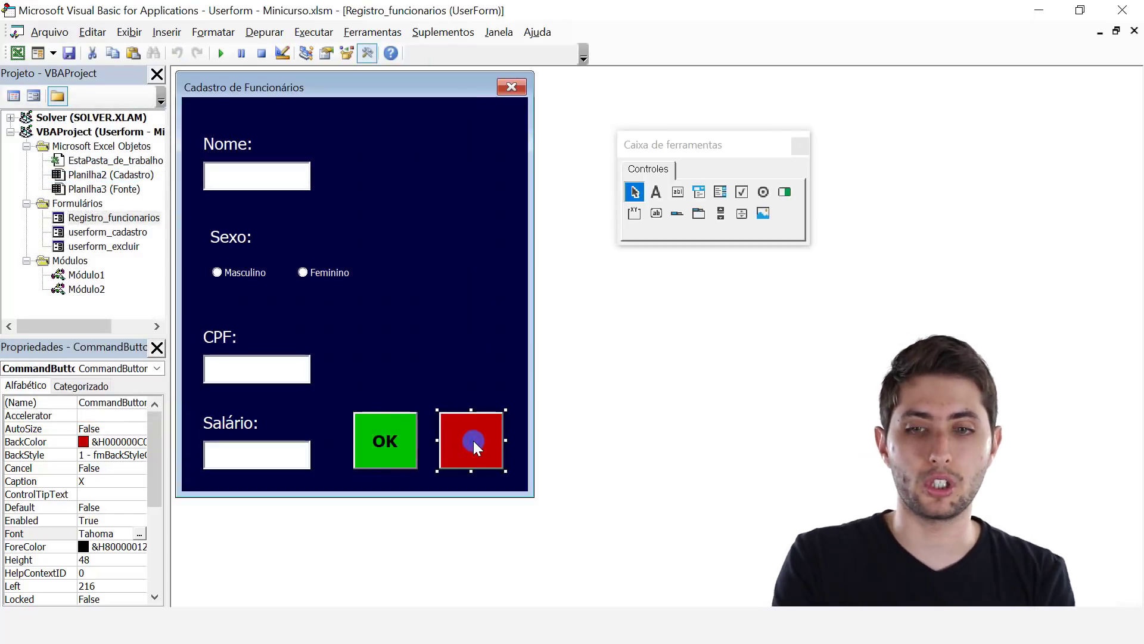
left_click(127, 545)
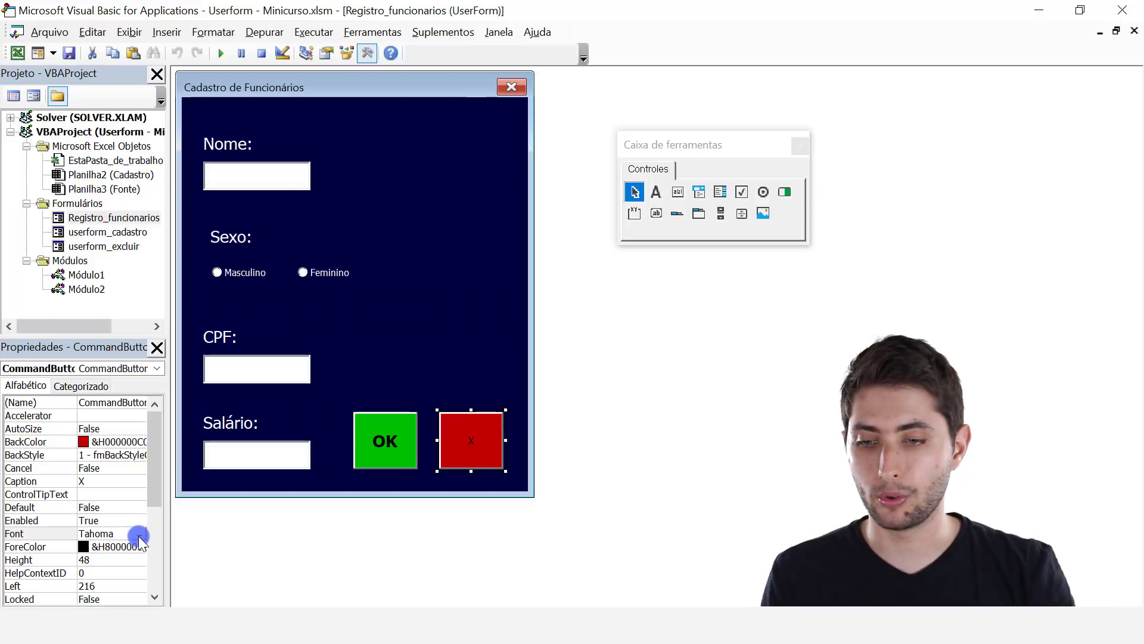
left_click(139, 534)
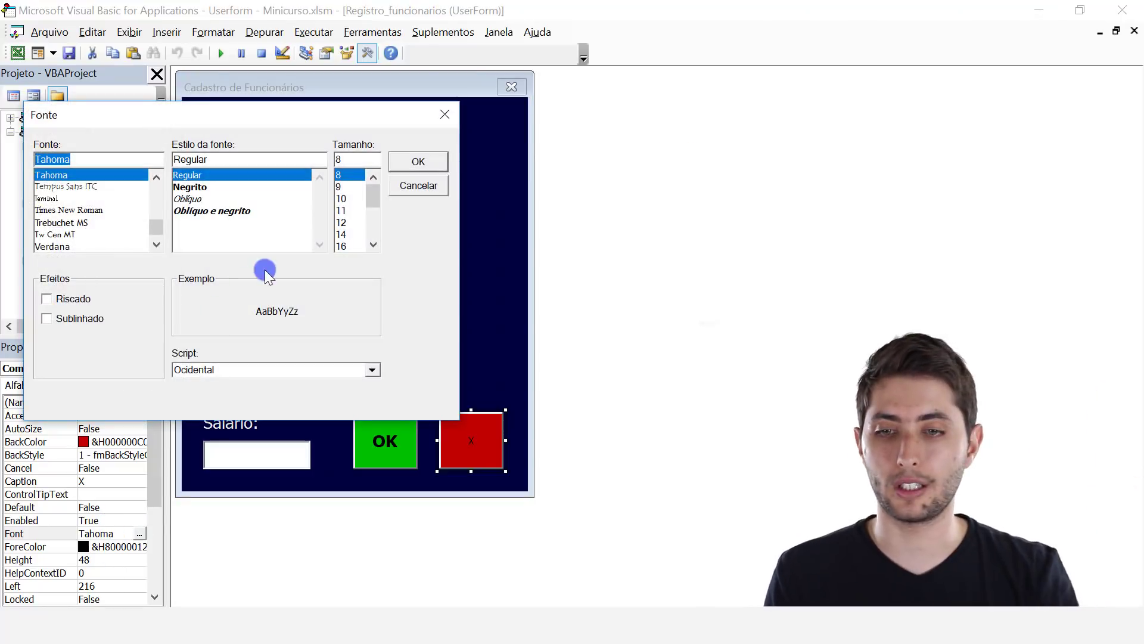
left_click(366, 235)
left_click(232, 187)
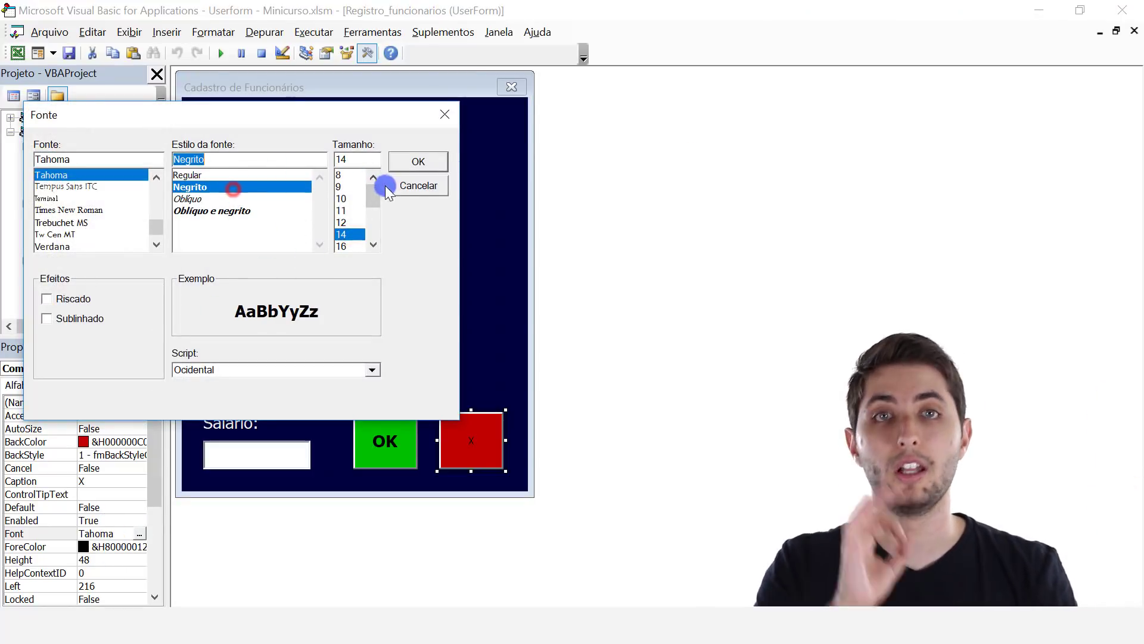
left_click(438, 167)
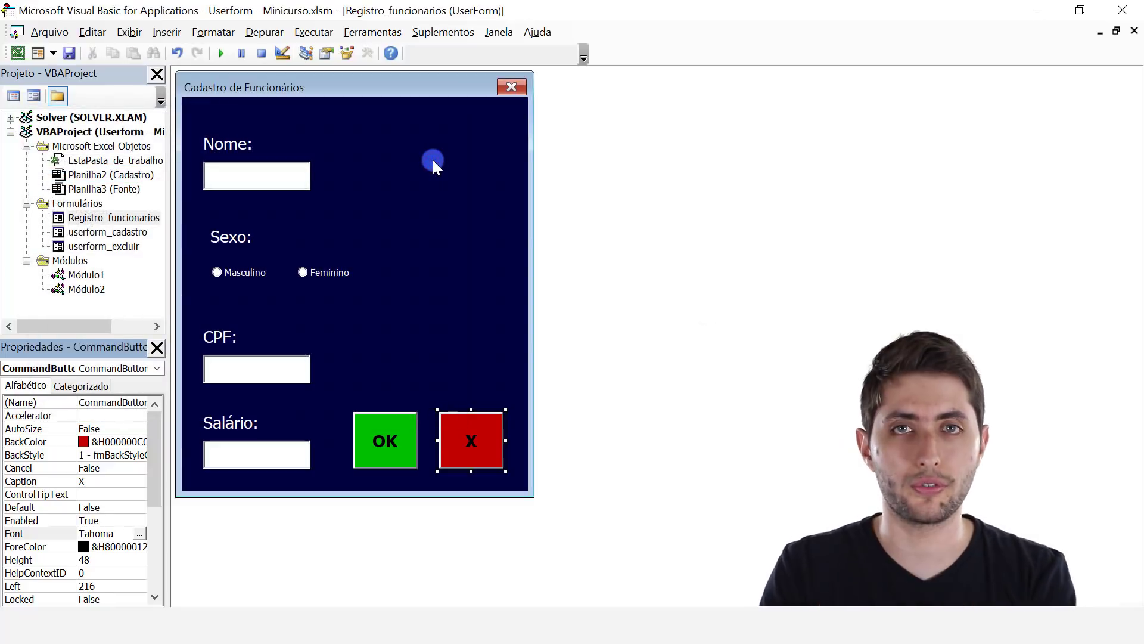
left_click(433, 160)
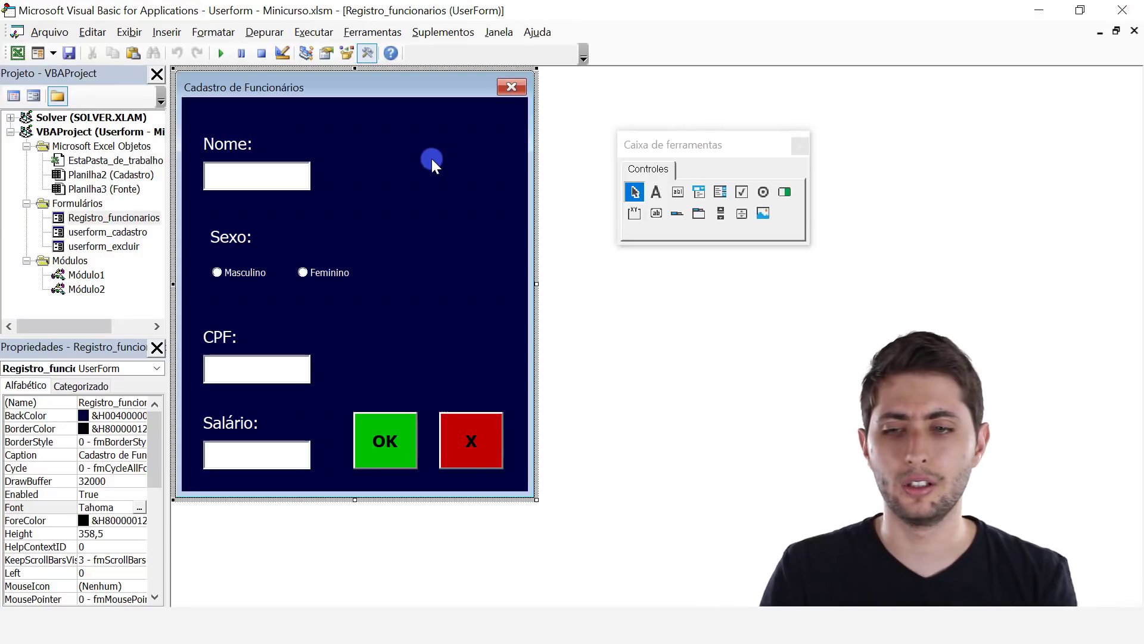
- Open userform_cadastro, then reopen Registro_funcionarios in the form designer
double_click(116, 232)
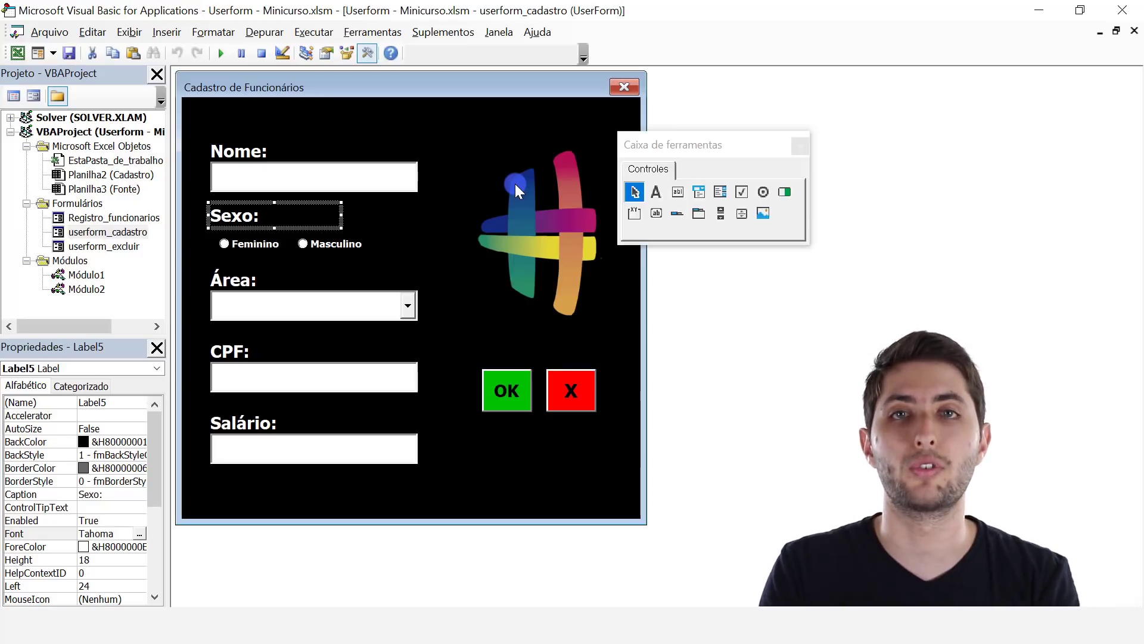
left_click(136, 220)
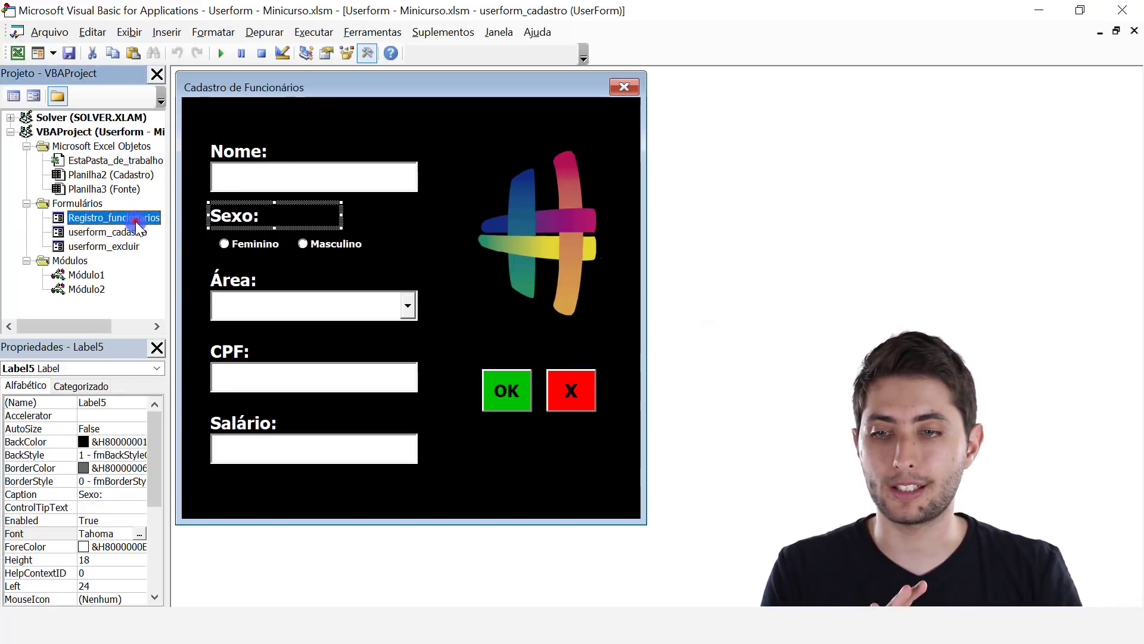
double_click(135, 219)
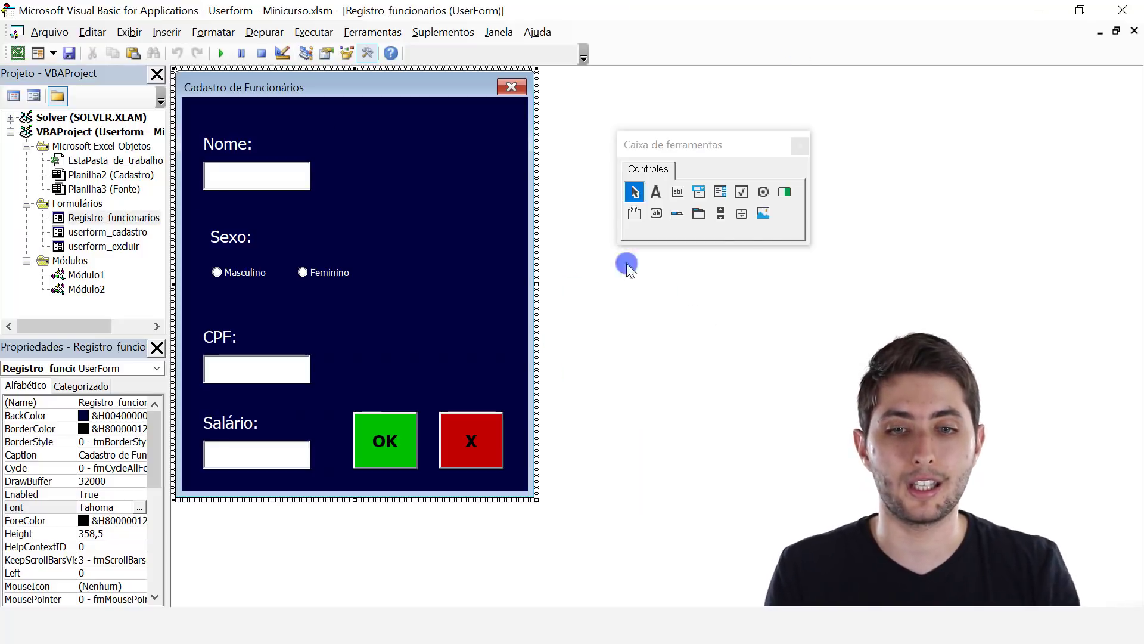
- Draw an empty Image1 box right of Nome, widen the form slightly, and shift the image right
left_click(764, 214)
left_click_drag(354, 148, 503, 261)
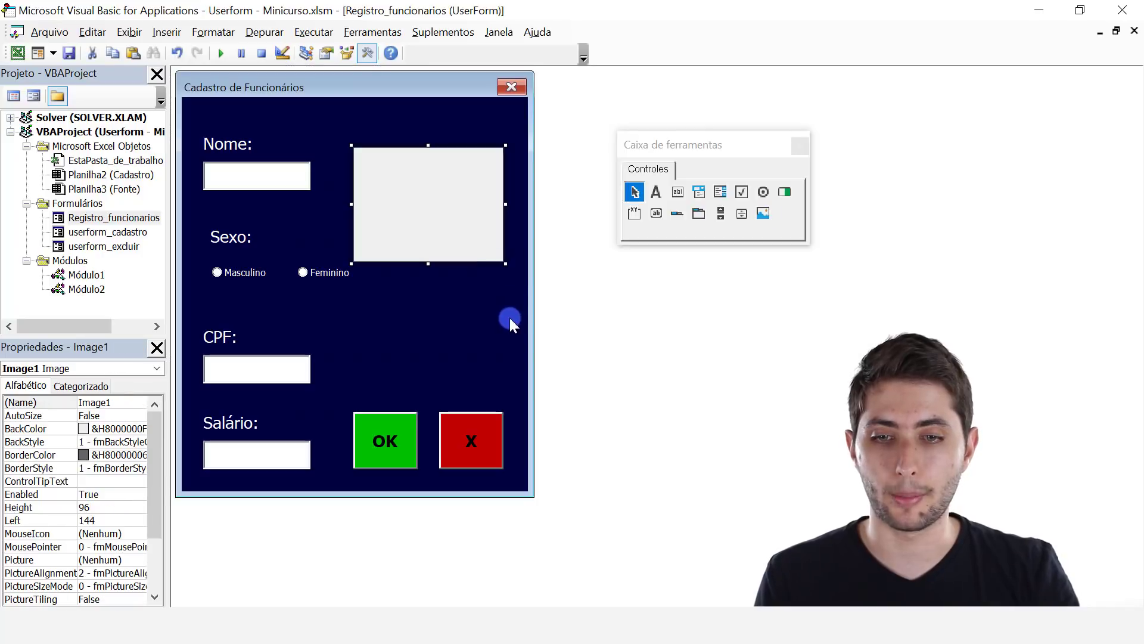
left_click(529, 285)
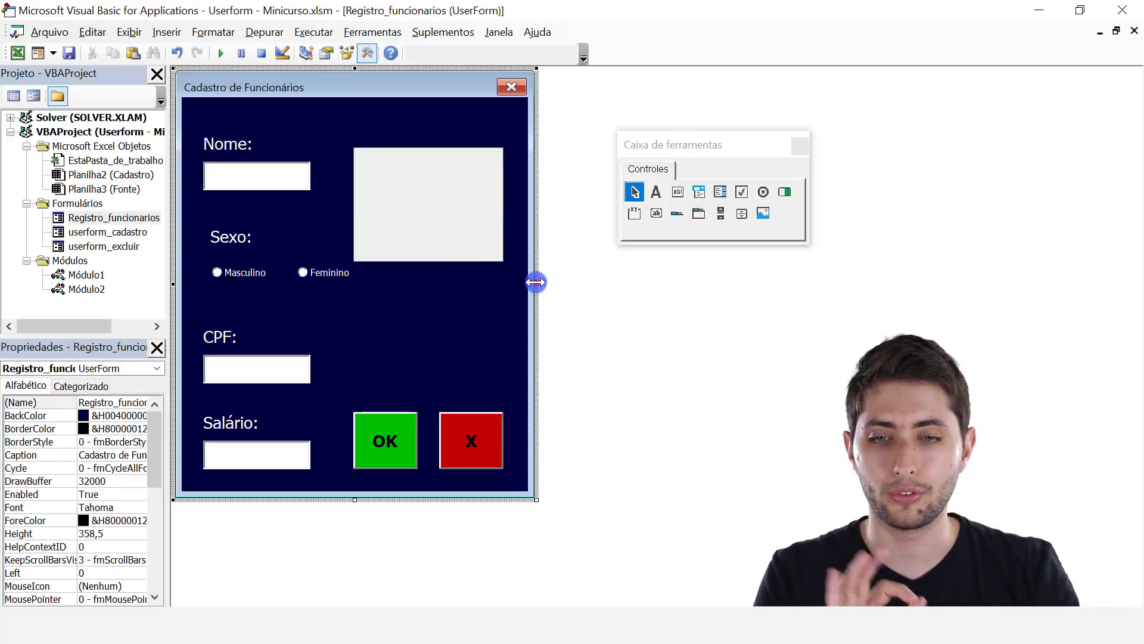
left_click_drag(534, 281, 546, 281)
left_click_drag(464, 210, 485, 216)
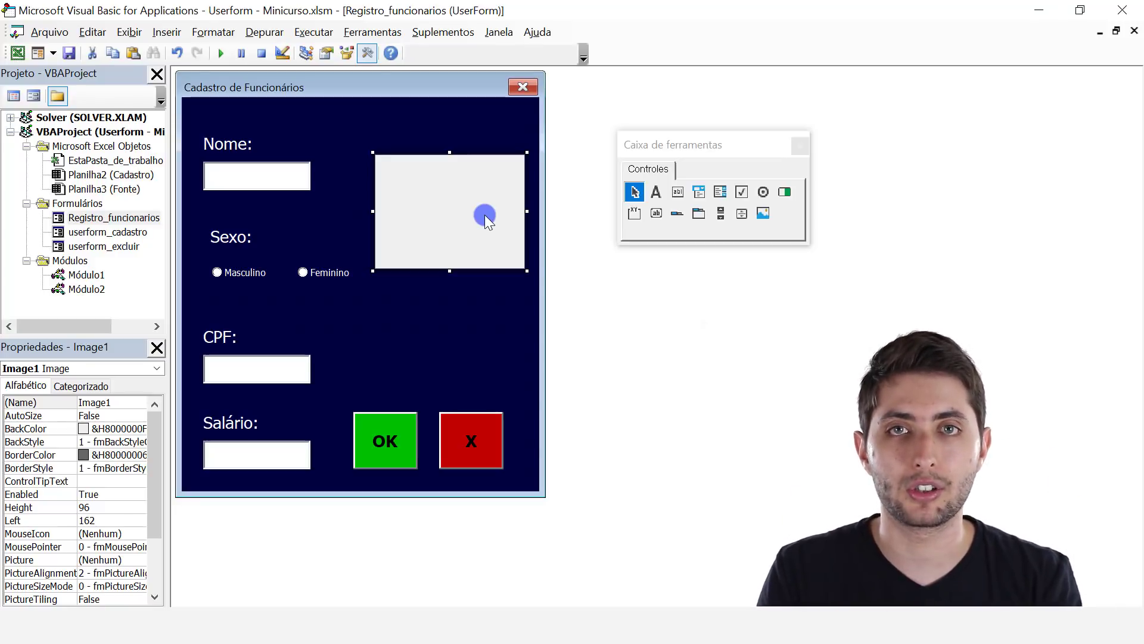
left_click_drag(153, 459, 169, 516)
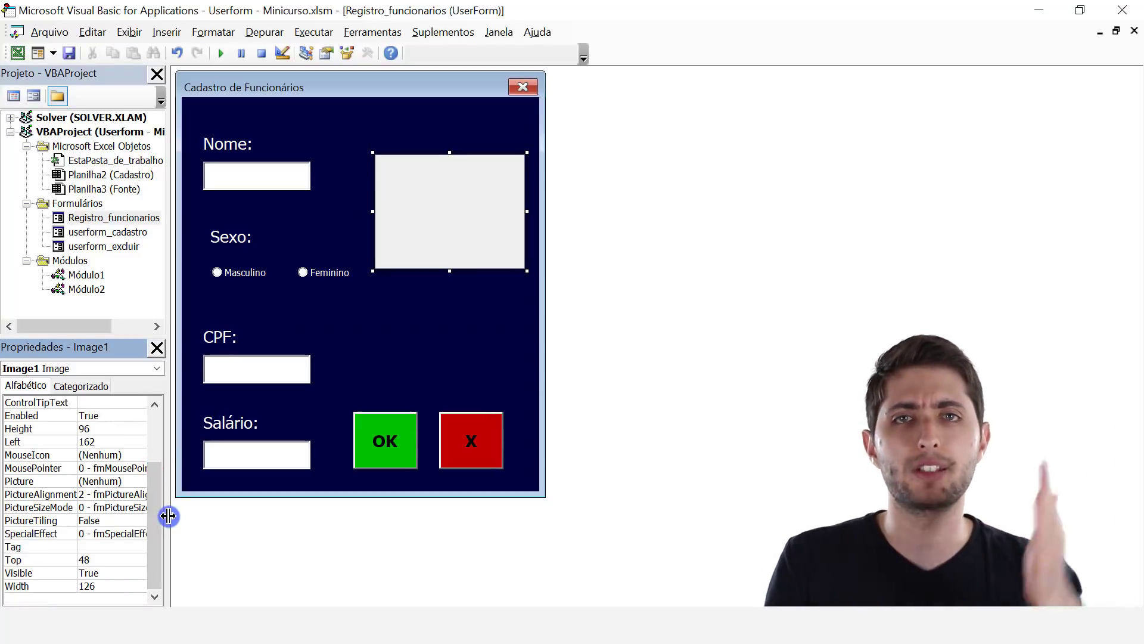
- Set Image1's PictureSizeMode to 1 - fmPictureSizeModeStretch and select the Picture property
left_click(87, 507)
left_click(139, 507)
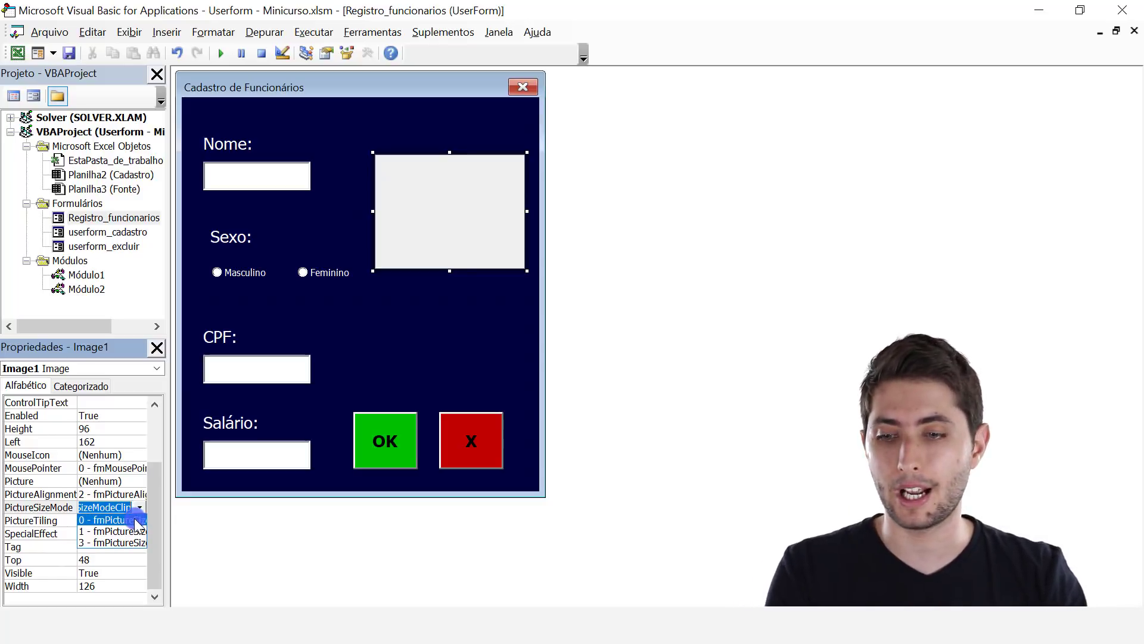
left_click(120, 532)
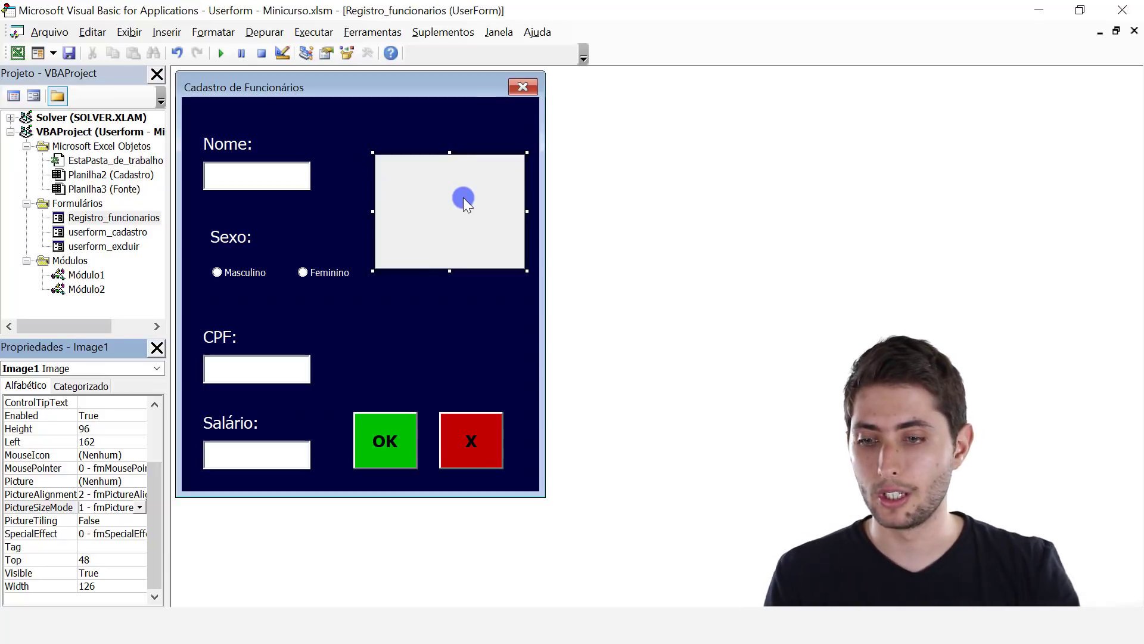
left_click(104, 480)
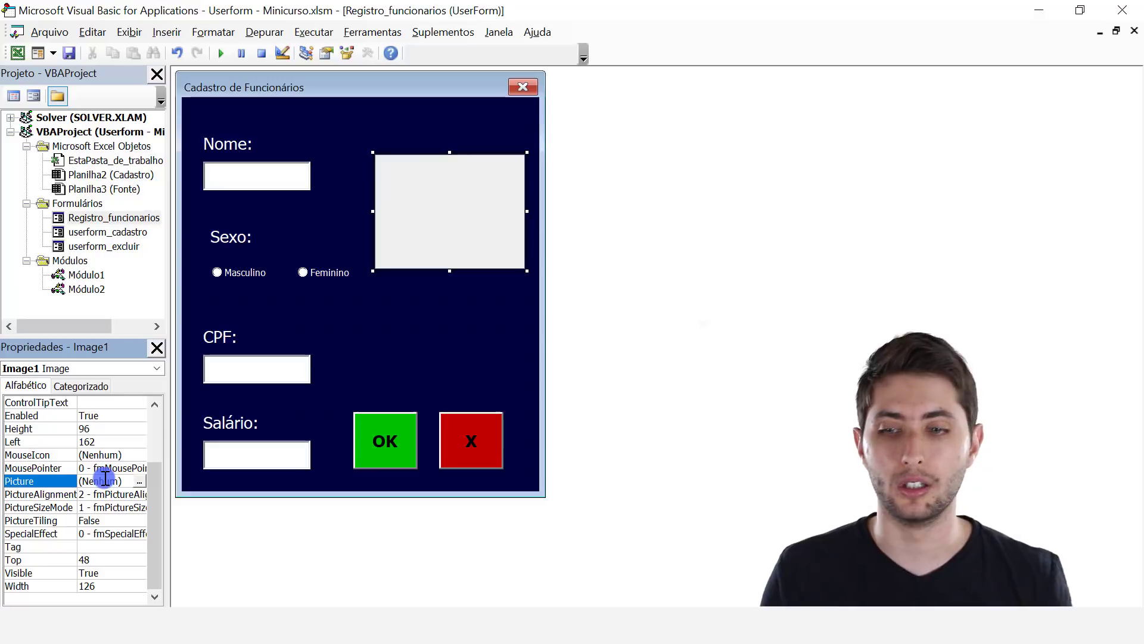
- Load the Imagem Hashtag file into Image1 as its Picture, filtering by Todos os arquivos (*.*)
left_click(140, 481)
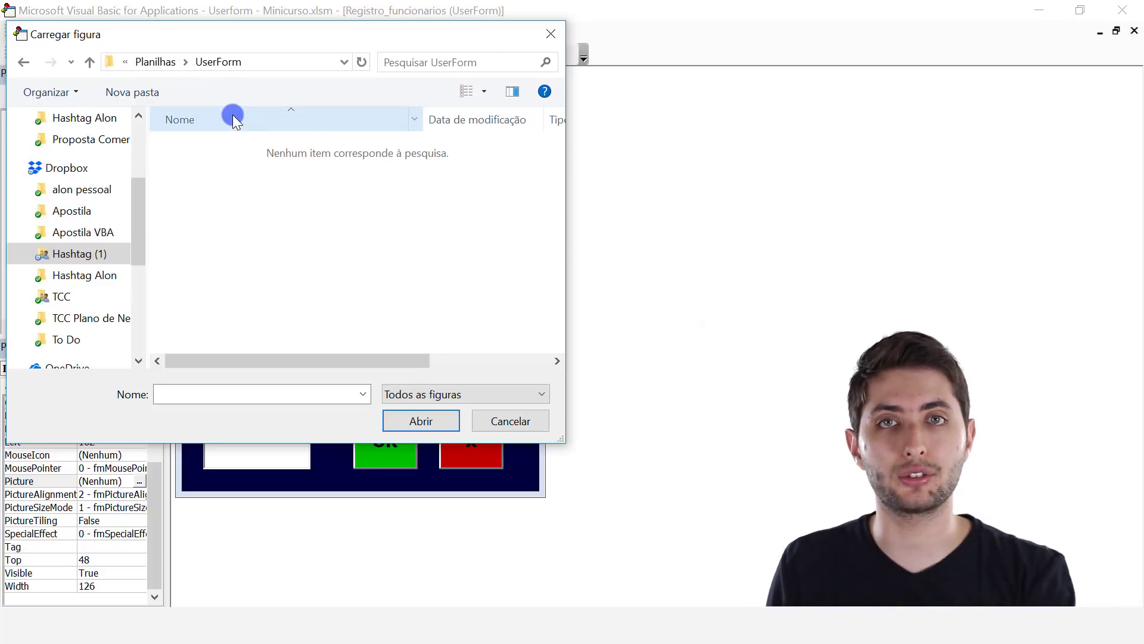
left_click(255, 205)
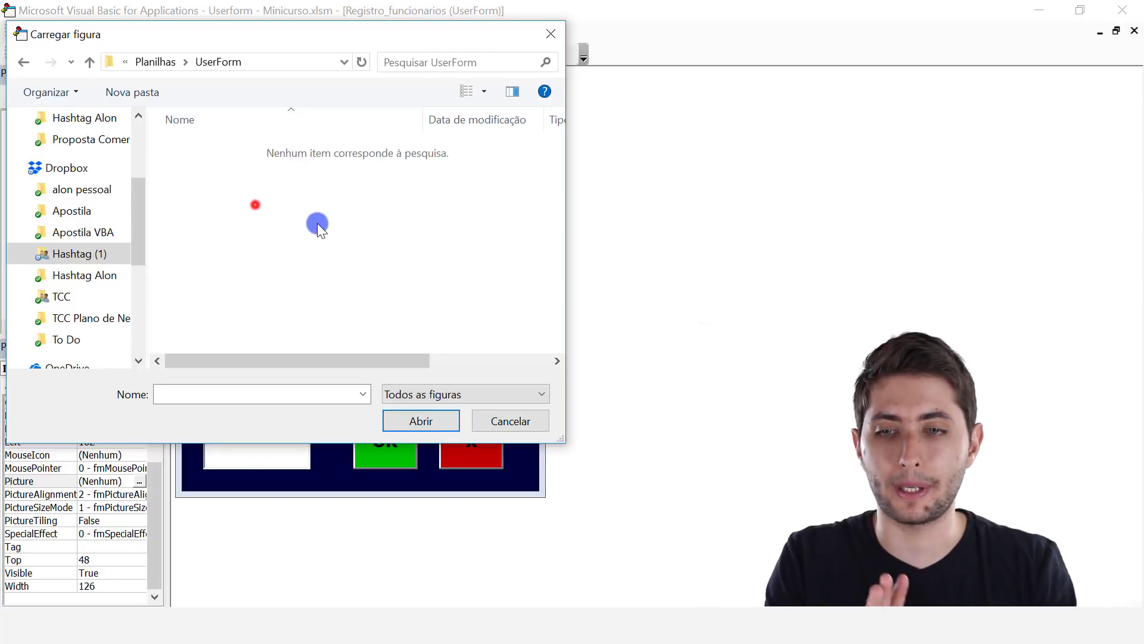
left_click(515, 396)
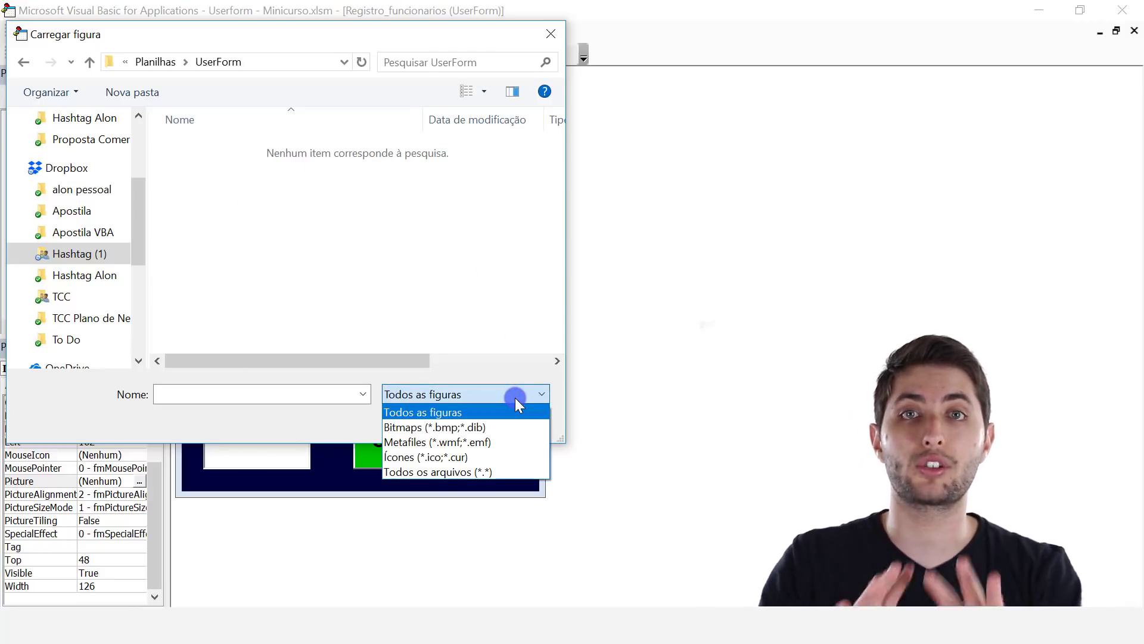
left_click(521, 471)
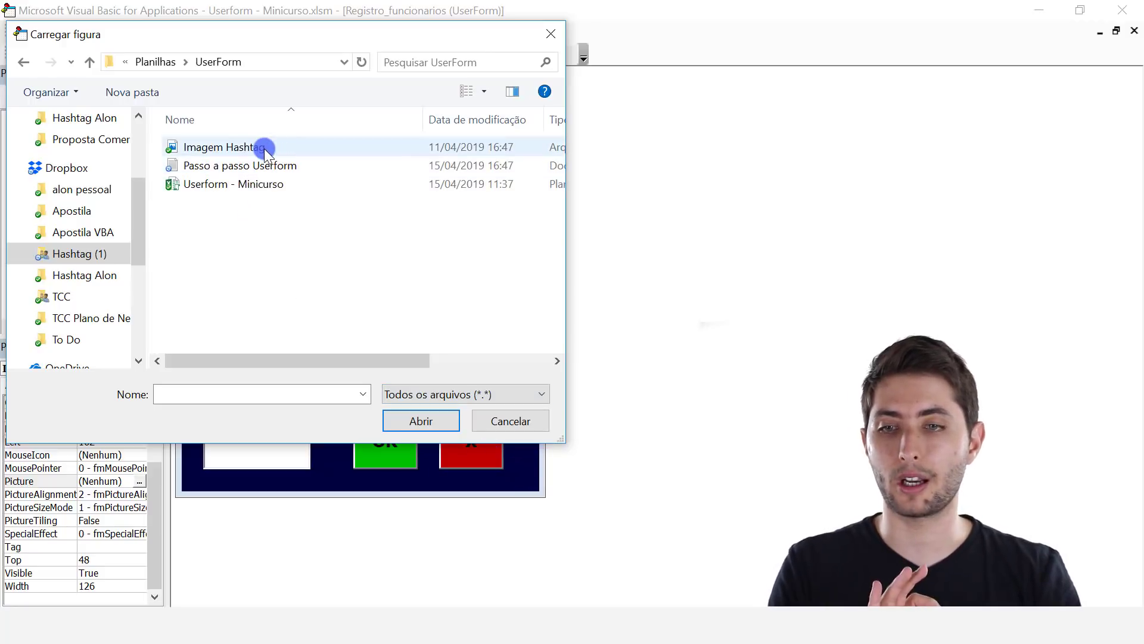
left_click(264, 148)
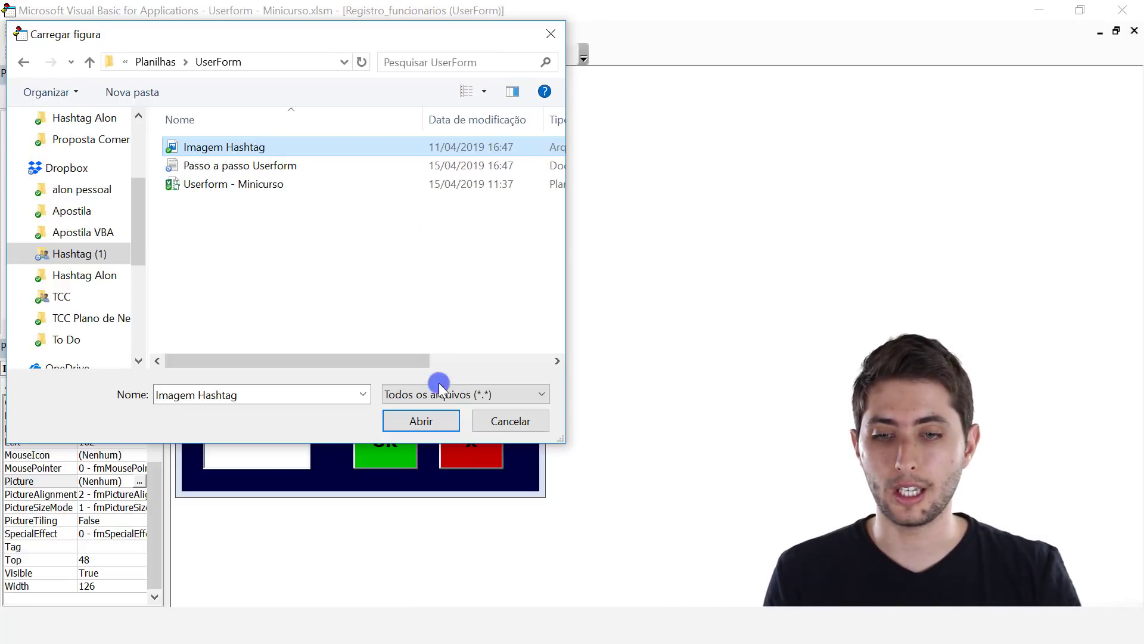
left_click(419, 421)
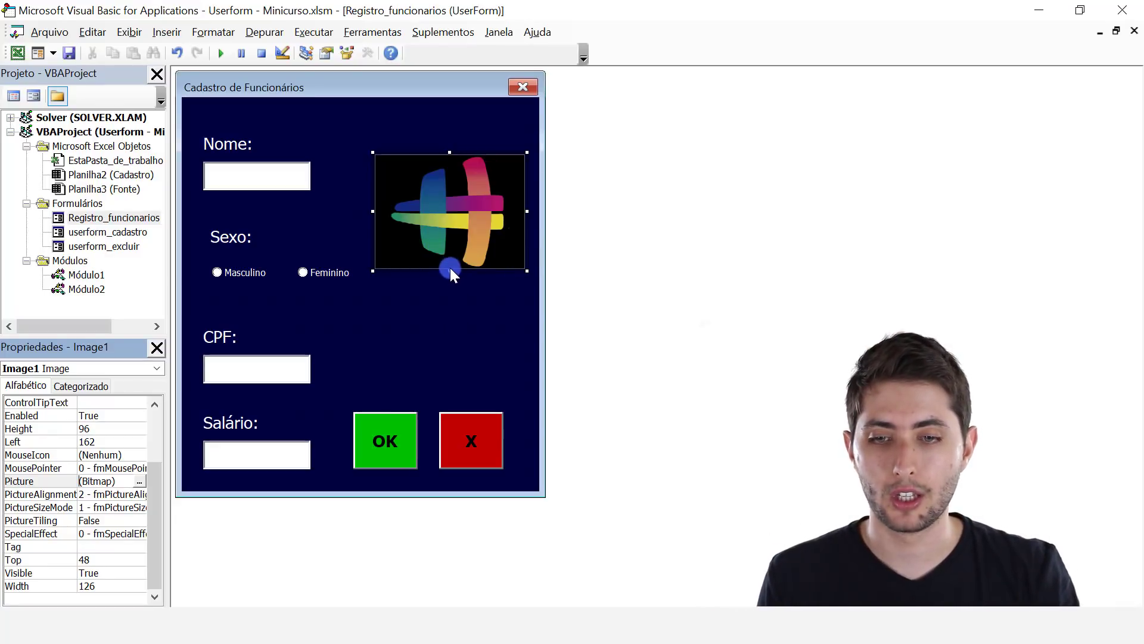
- Stretch Image1's height from 96 to 120, then click the empty form
left_click_drag(448, 273, 455, 300)
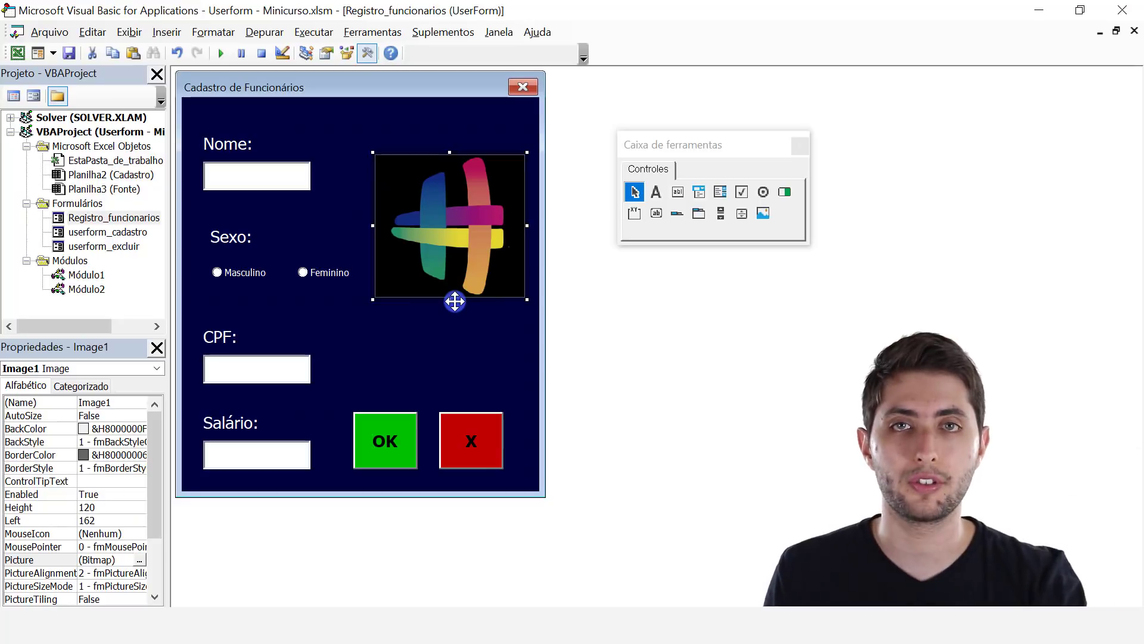
left_click(415, 135)
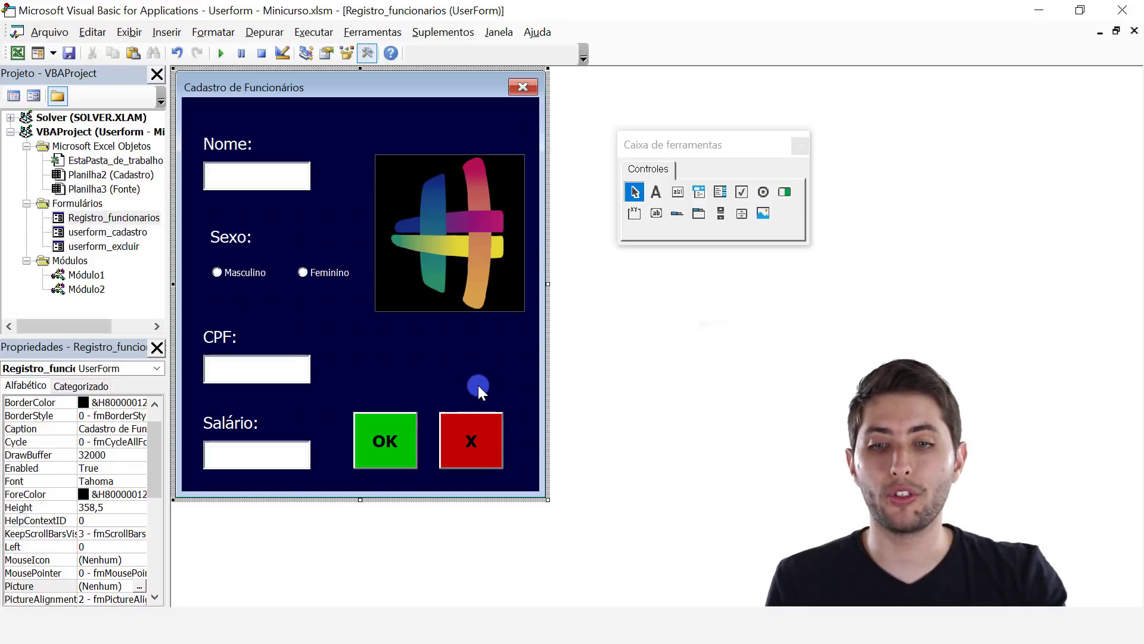
- Give the X button's CommandButton2_Click the line Unload Registro_funcionarios, then return to Excel
double_click(483, 433)
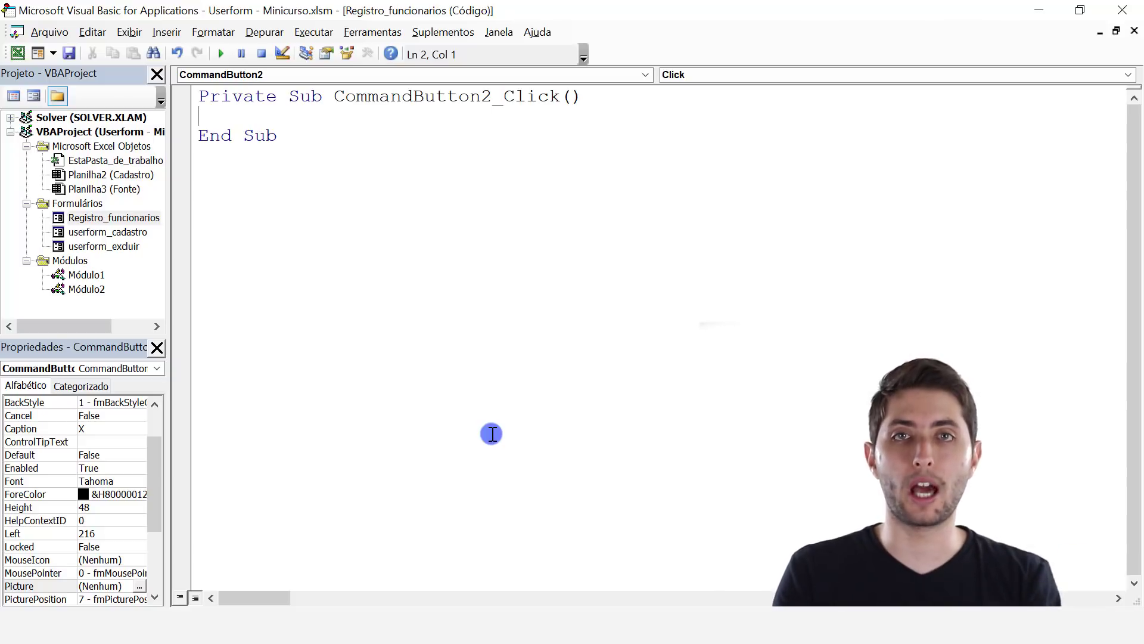
key("Return")
key("Return")
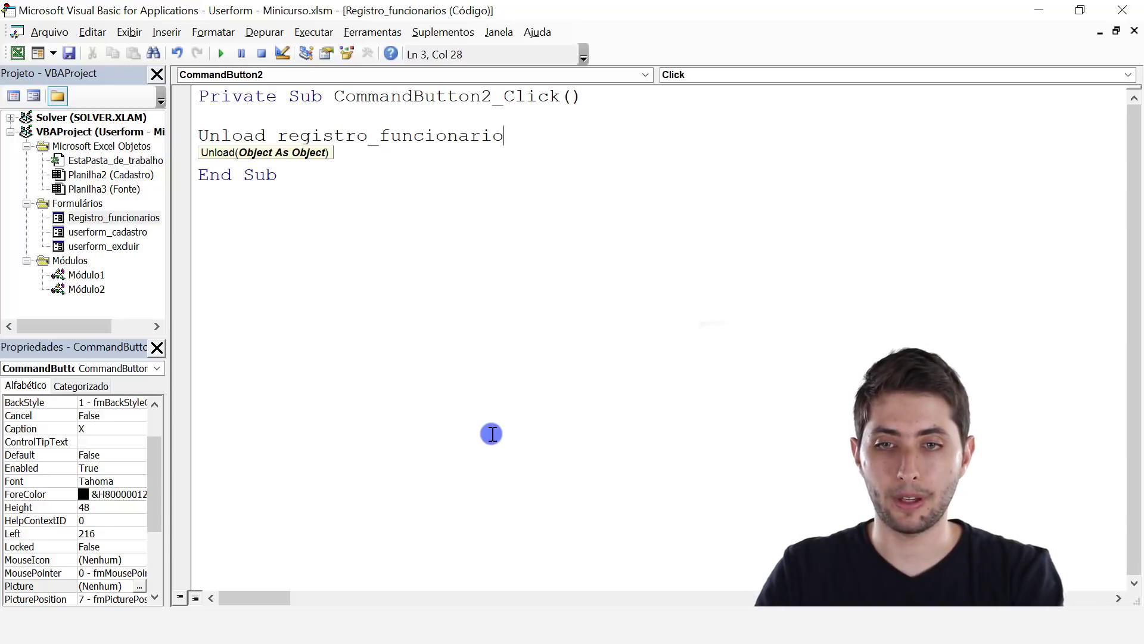
type("s")
key("Return")
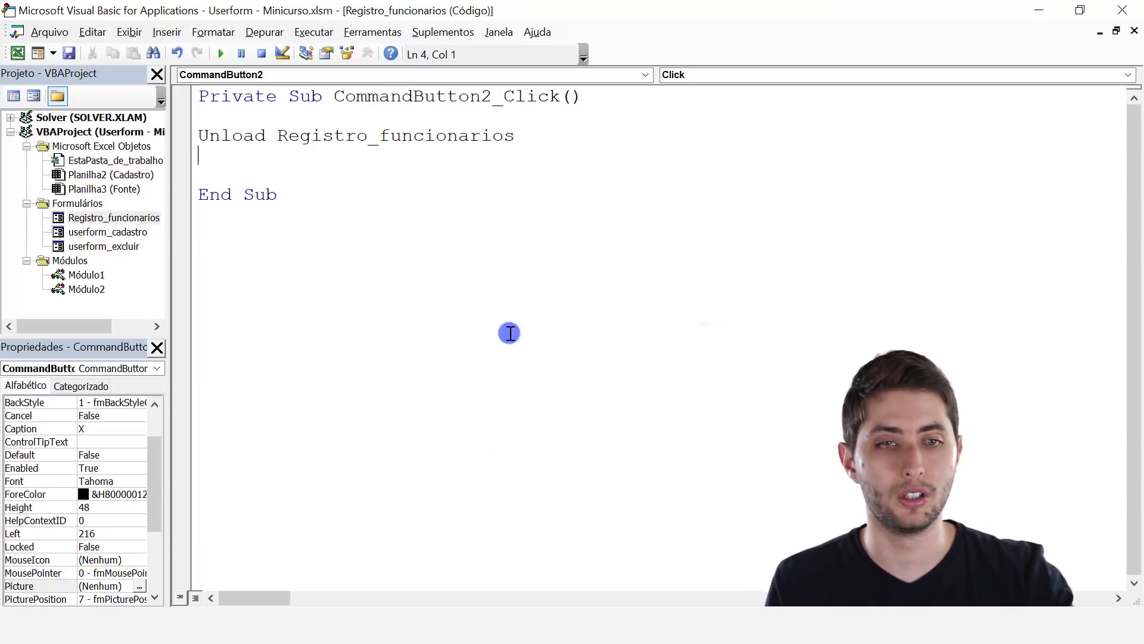
left_click(1030, 8)
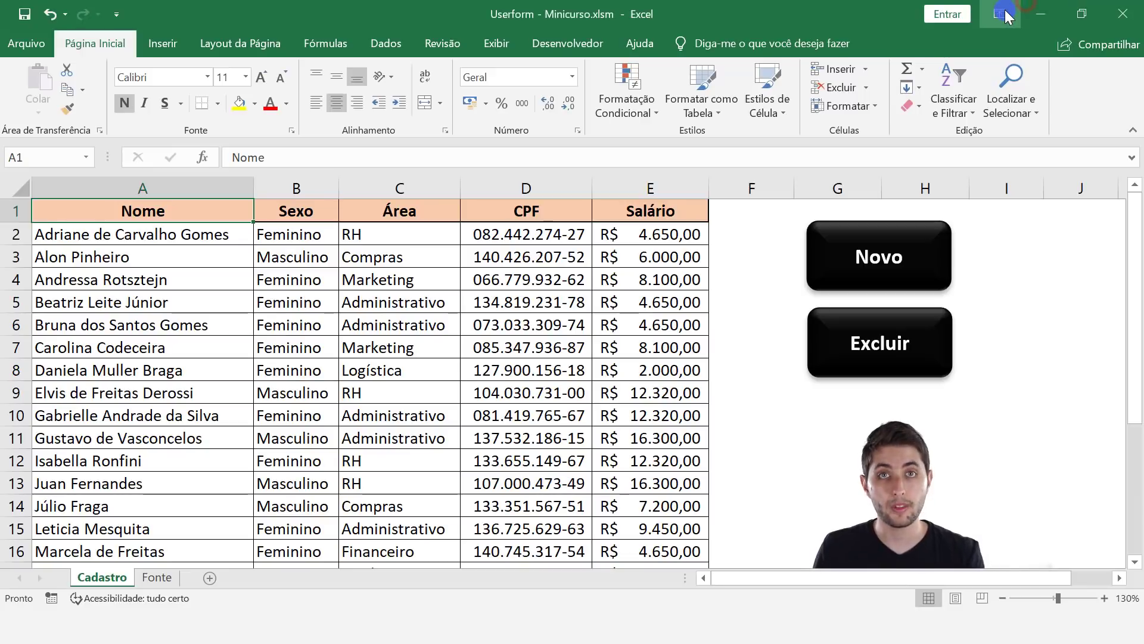
left_click(931, 253)
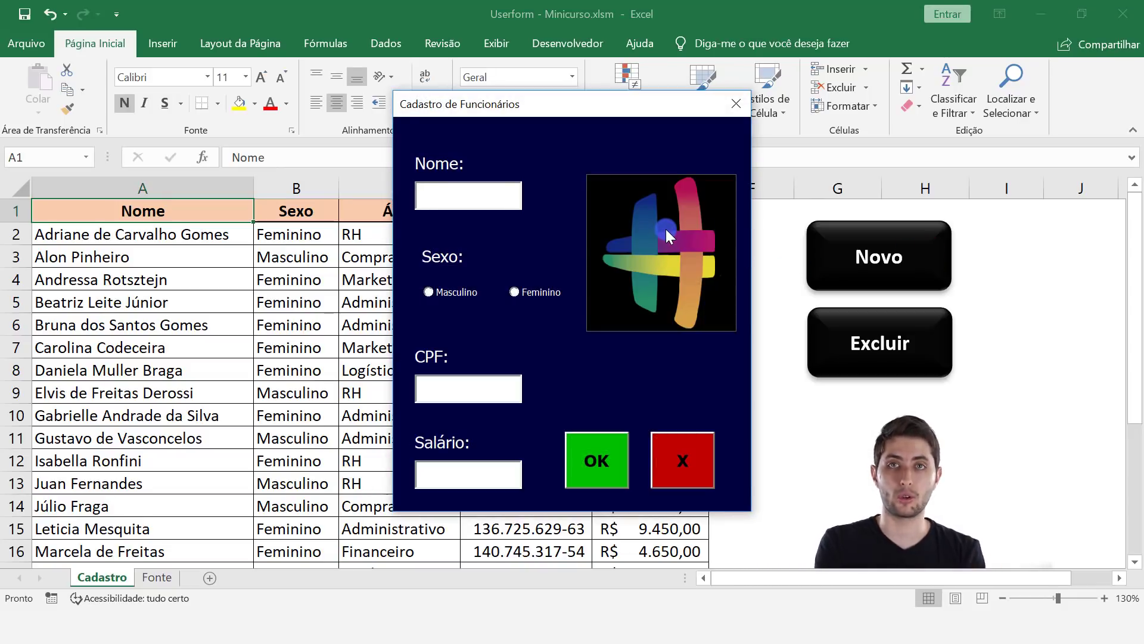
left_click(680, 447)
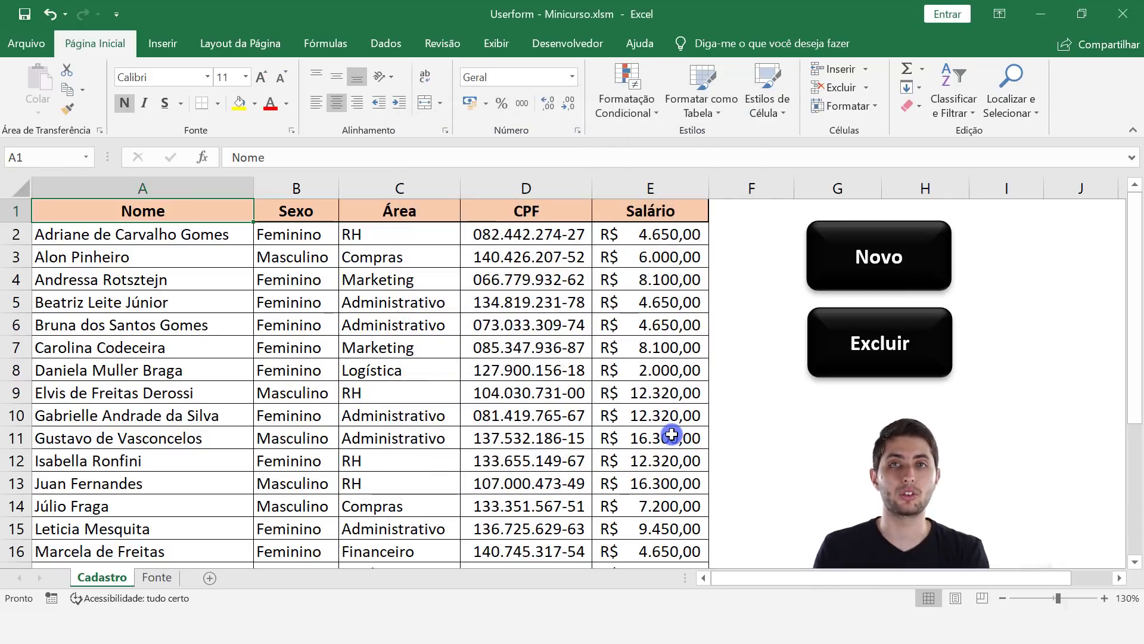